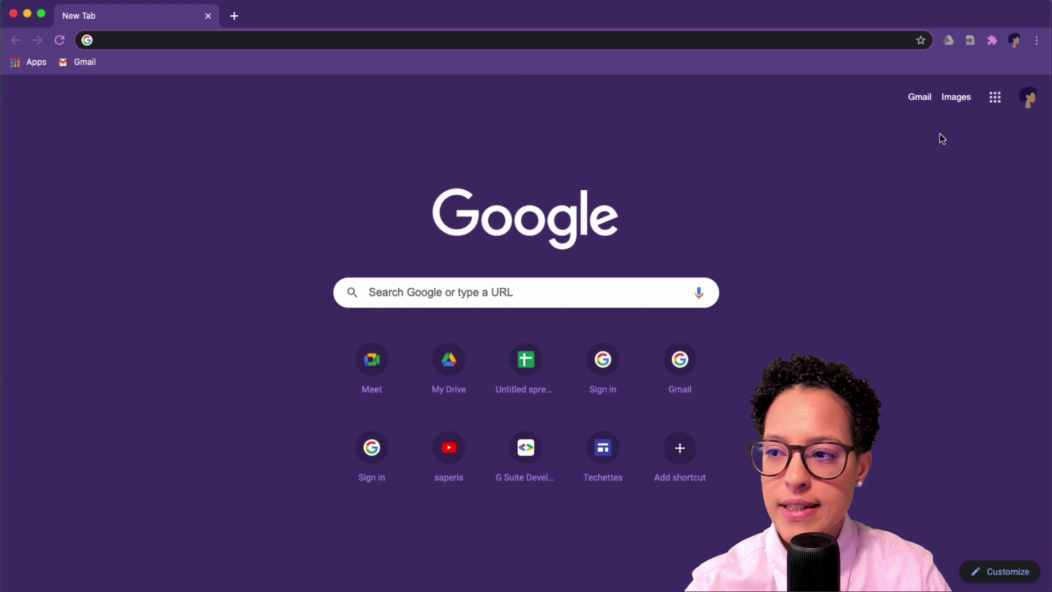
# Open Google Chat from the Google apps grid in the current Chrome tab.
pyautogui.click(995, 98)
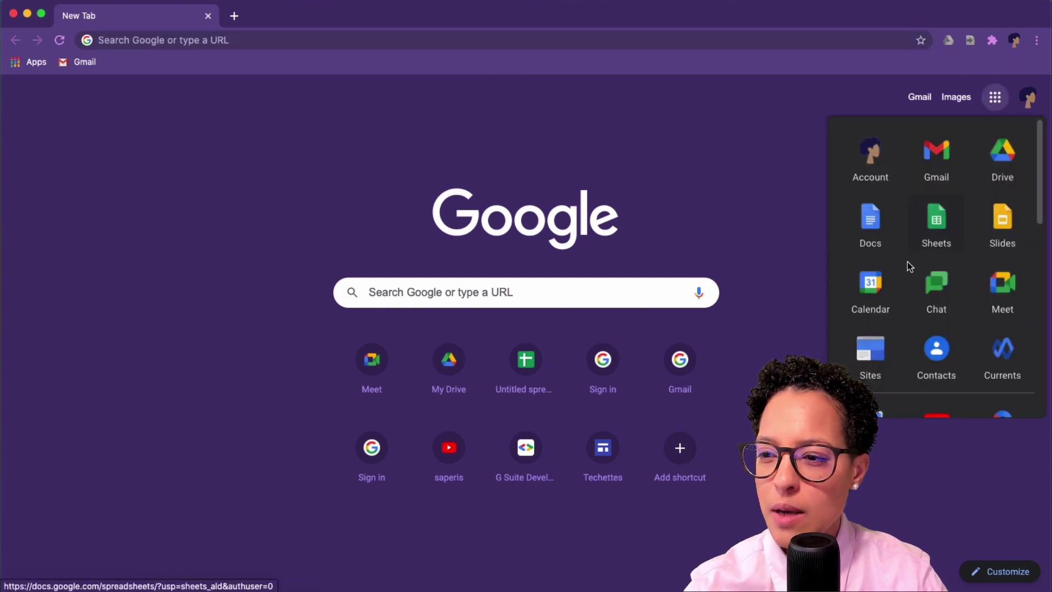
pyautogui.click(932, 289)
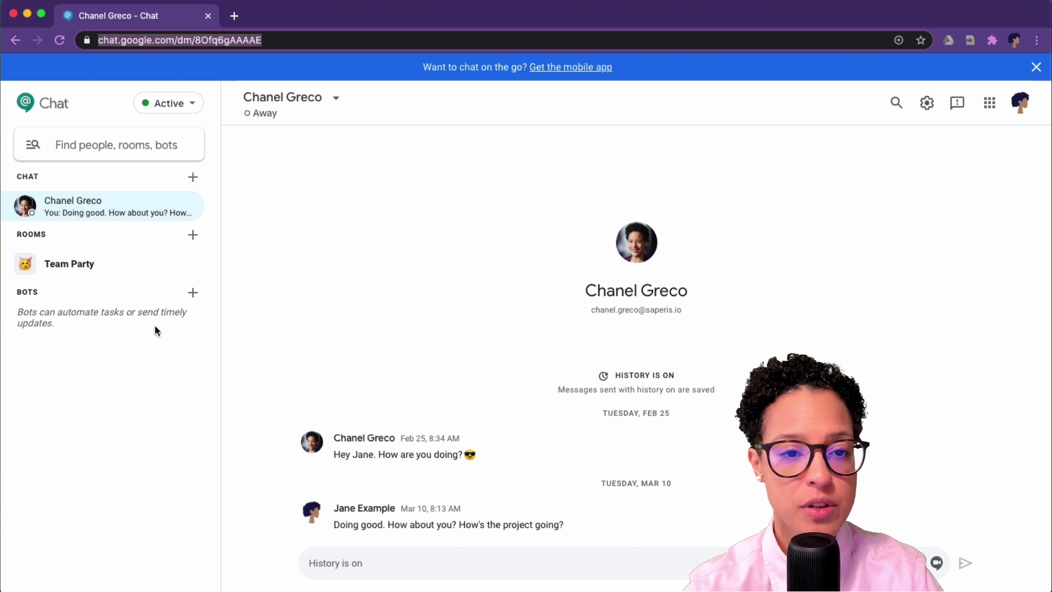
# Create a direct chat with a second colleague found by name, and decline the desktop-app offer.
pyautogui.click(194, 180)
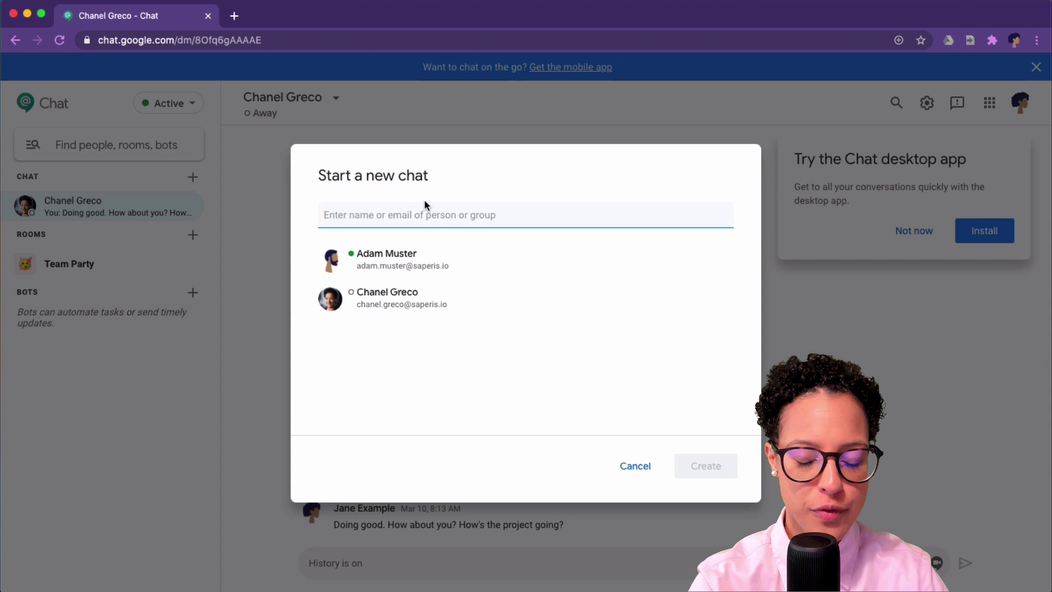
pyautogui.write('adam')
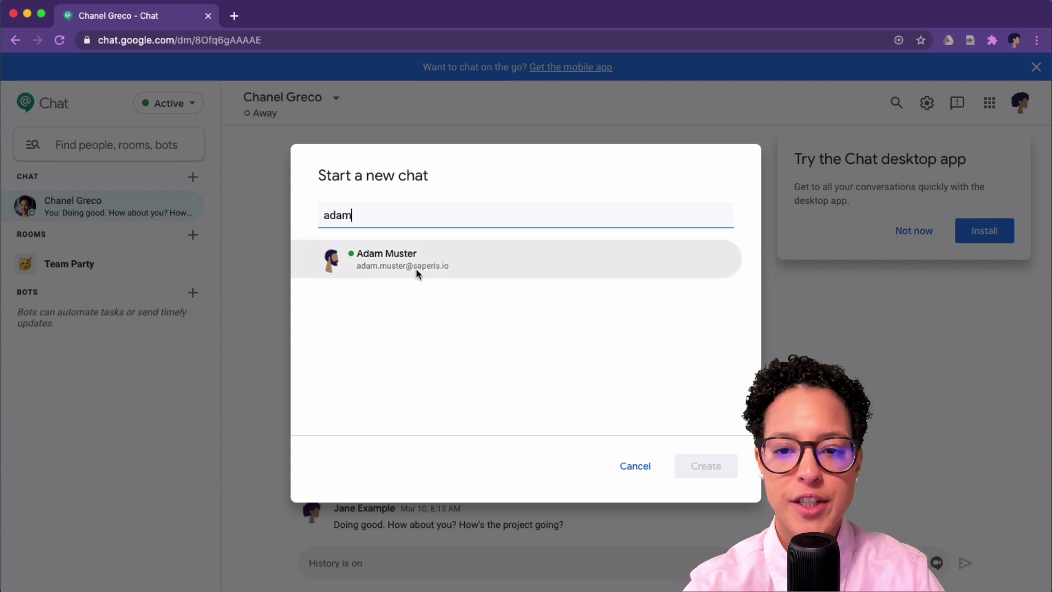
pyautogui.click(399, 257)
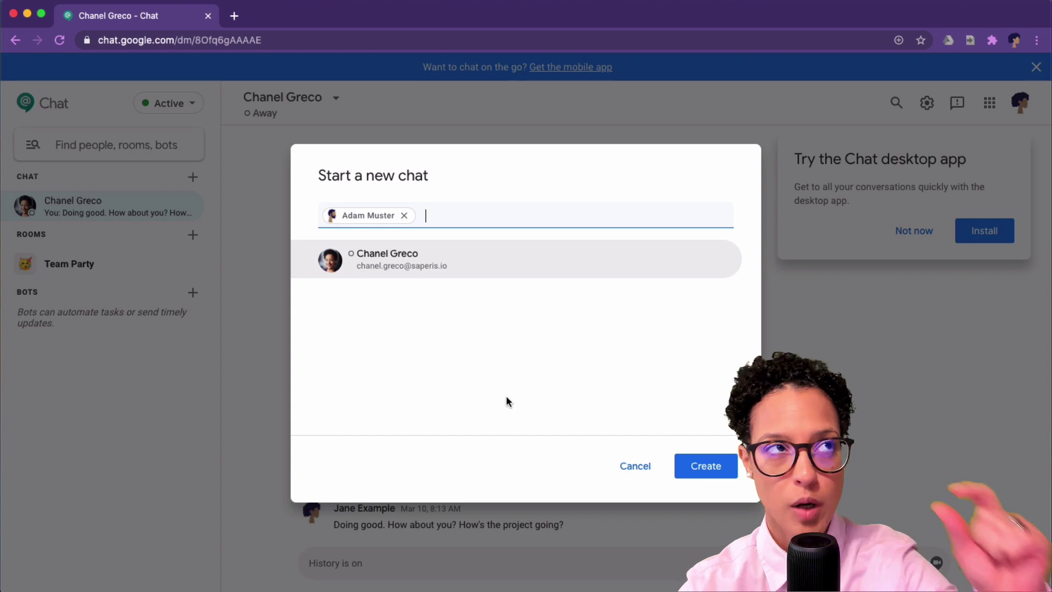
pyautogui.click(715, 462)
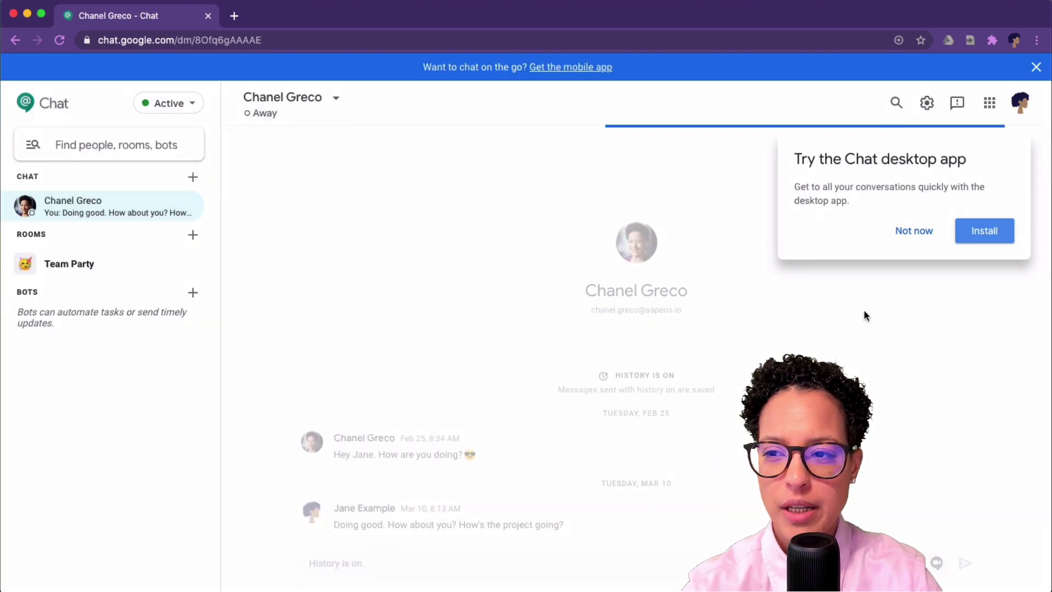
pyautogui.click(926, 219)
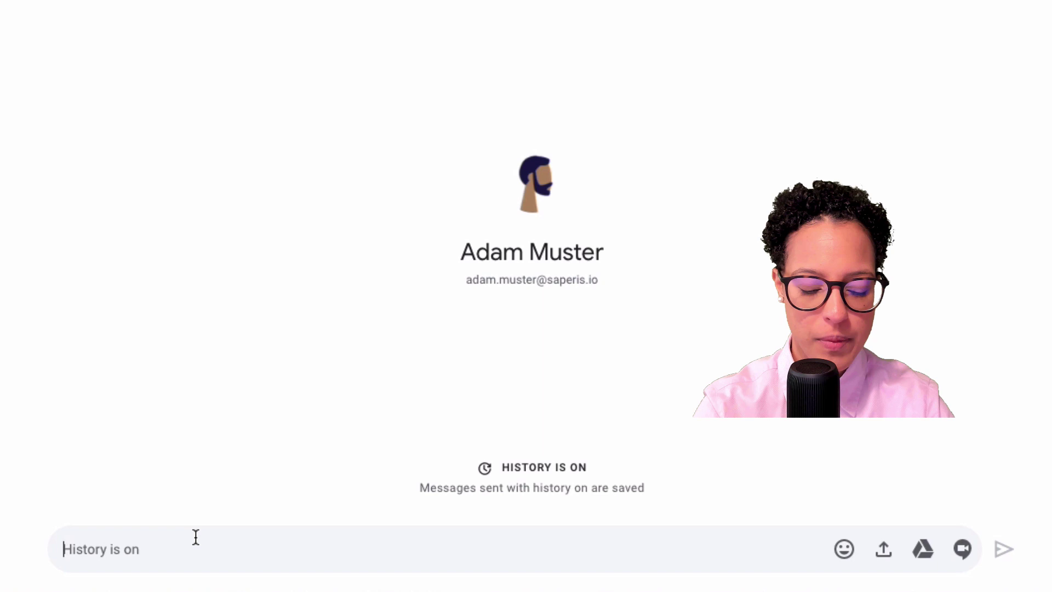
# Send the new contact a greeting asking what they're up to, with the typos fixed.
pyautogui.write('Hey Ada')
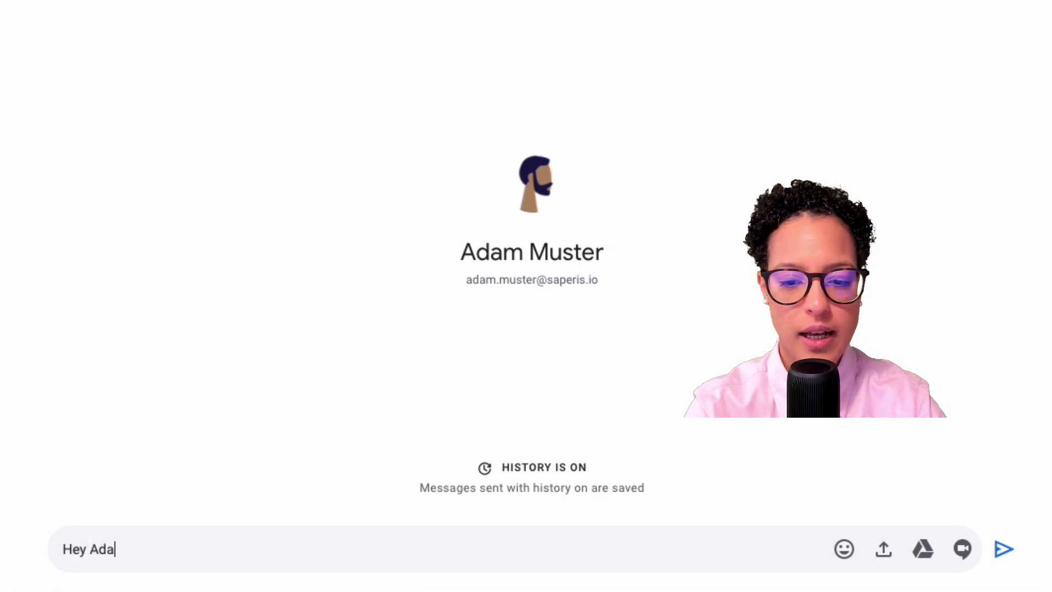
pyautogui.write('m, what aob')
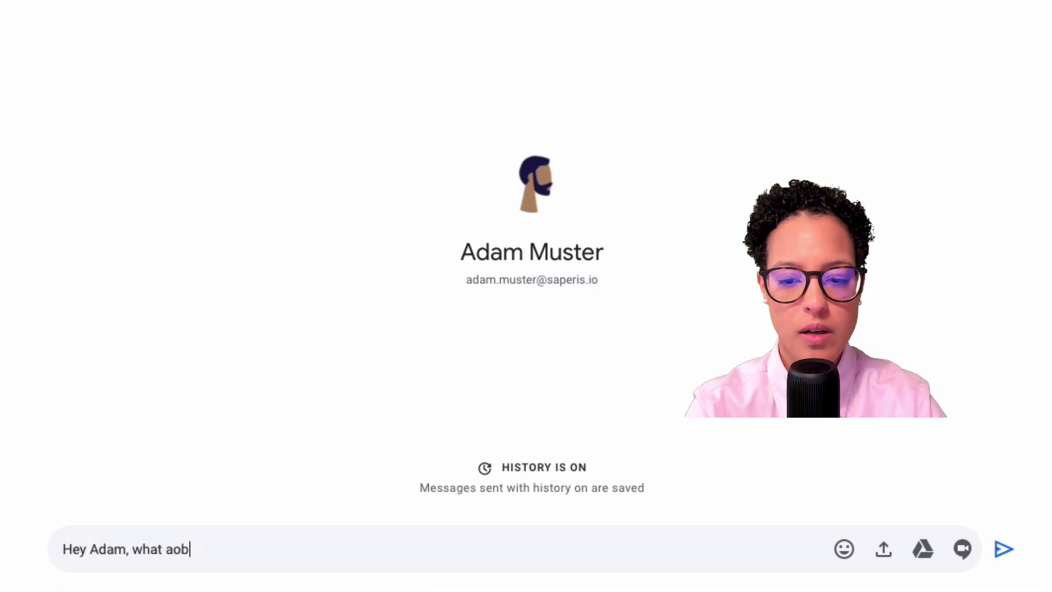
pyautogui.press('BackSpace')
pyautogui.press('BackSpace')
pyautogui.write('bout?')
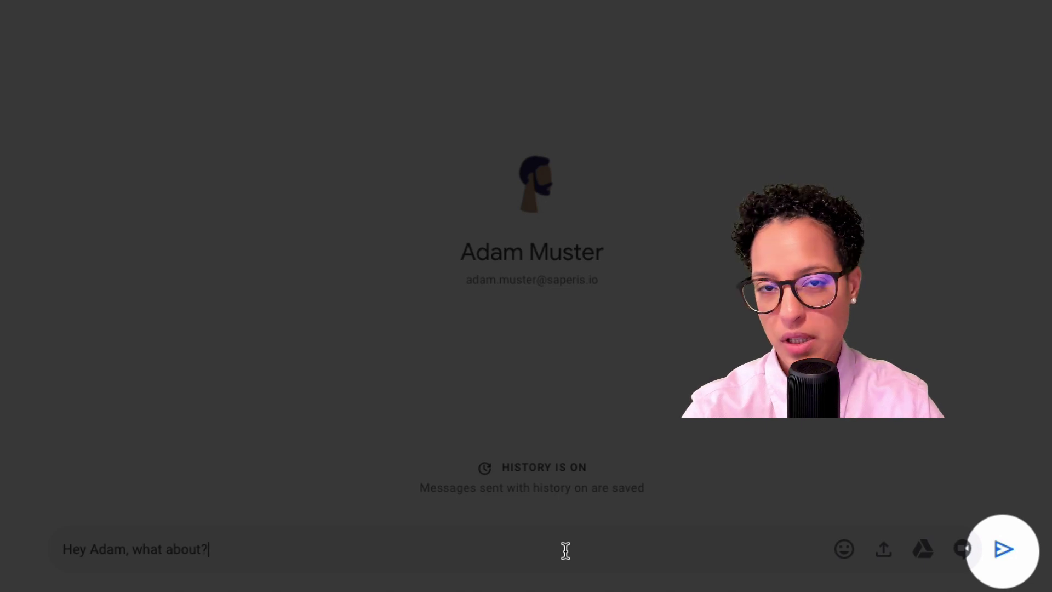
pyautogui.press('Return')
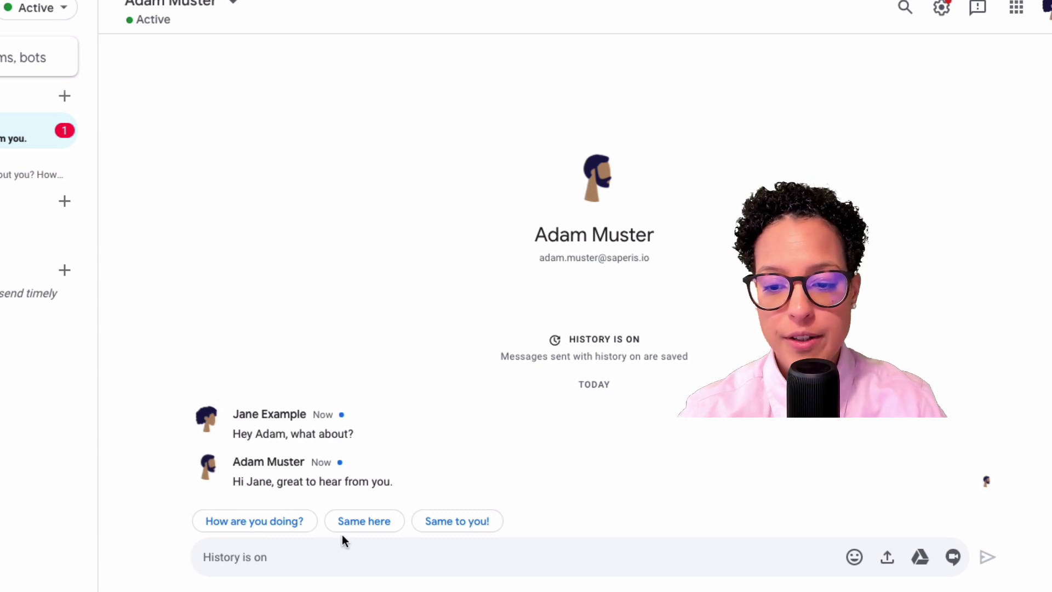
# Reply 'How are you doing?' with a grinning-face emoji using the smart reply chip.
pyautogui.click(242, 520)
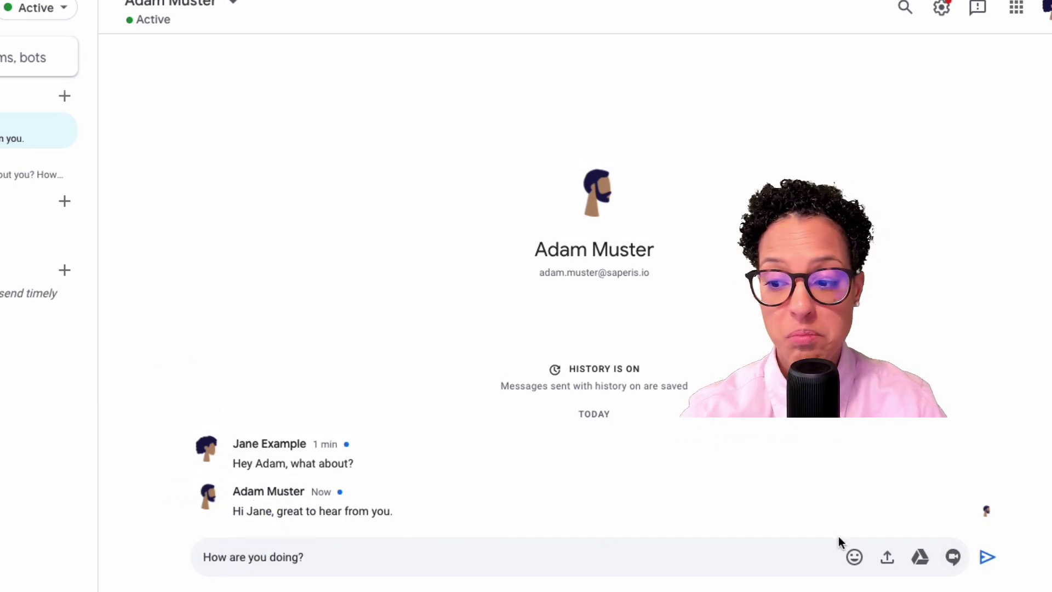
pyautogui.click(853, 558)
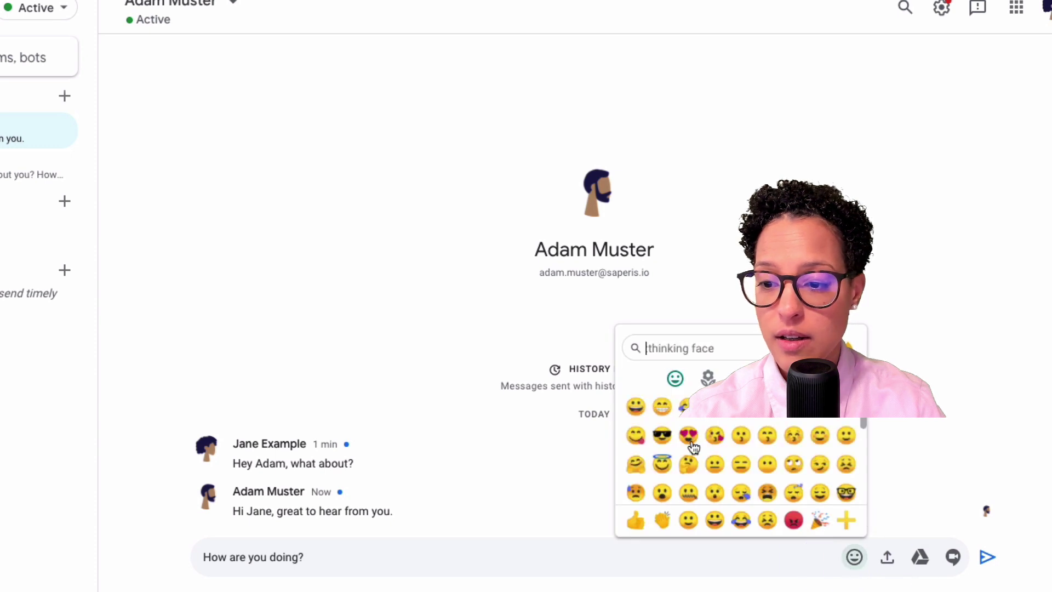
pyautogui.click(636, 407)
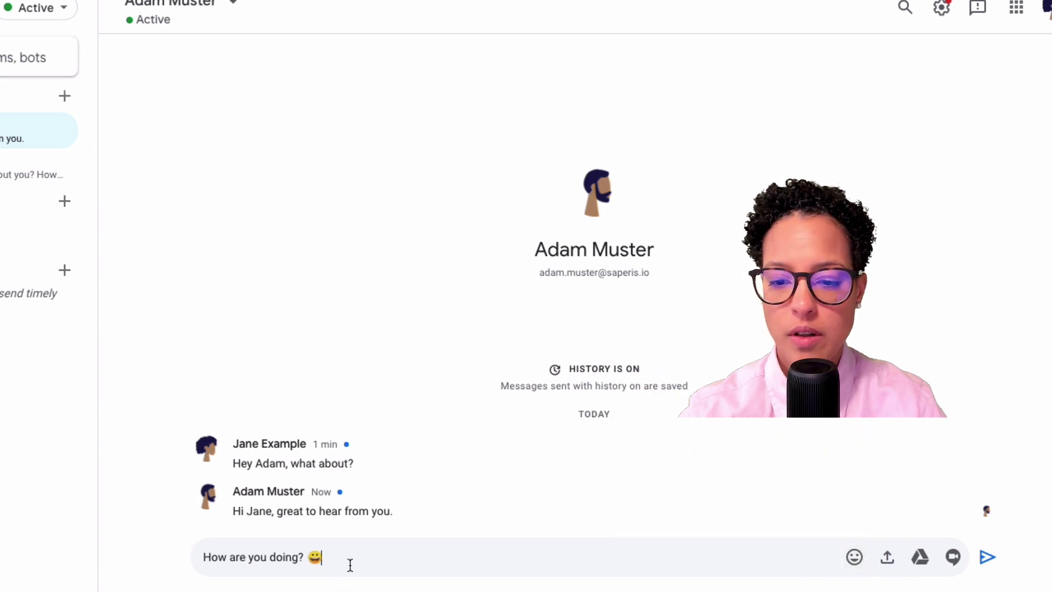
pyautogui.press('Return')
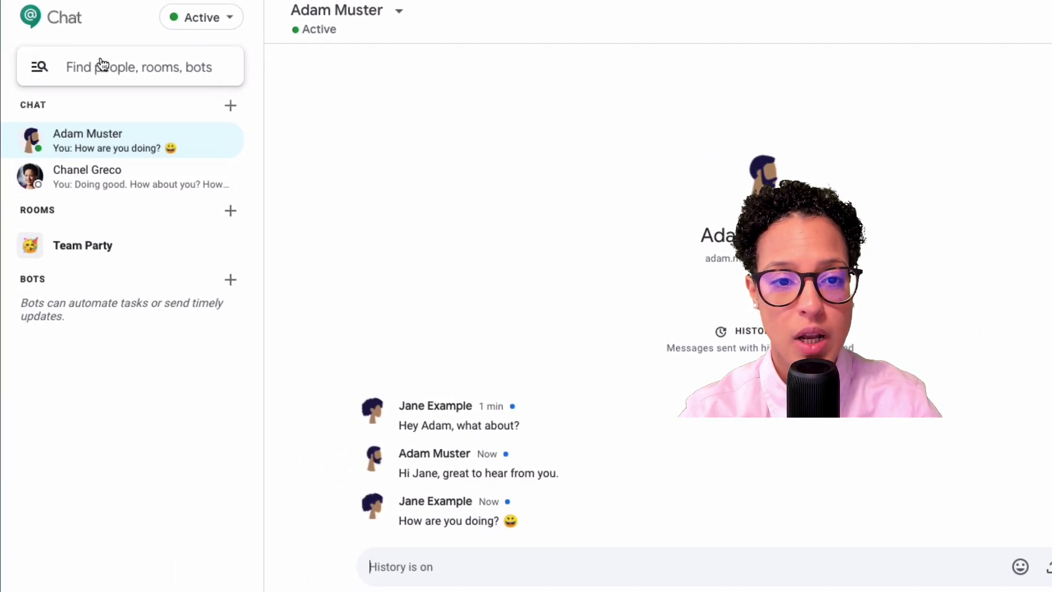
# Create a group conversation with both frequent contacts from the Find people menu.
pyautogui.click(102, 63)
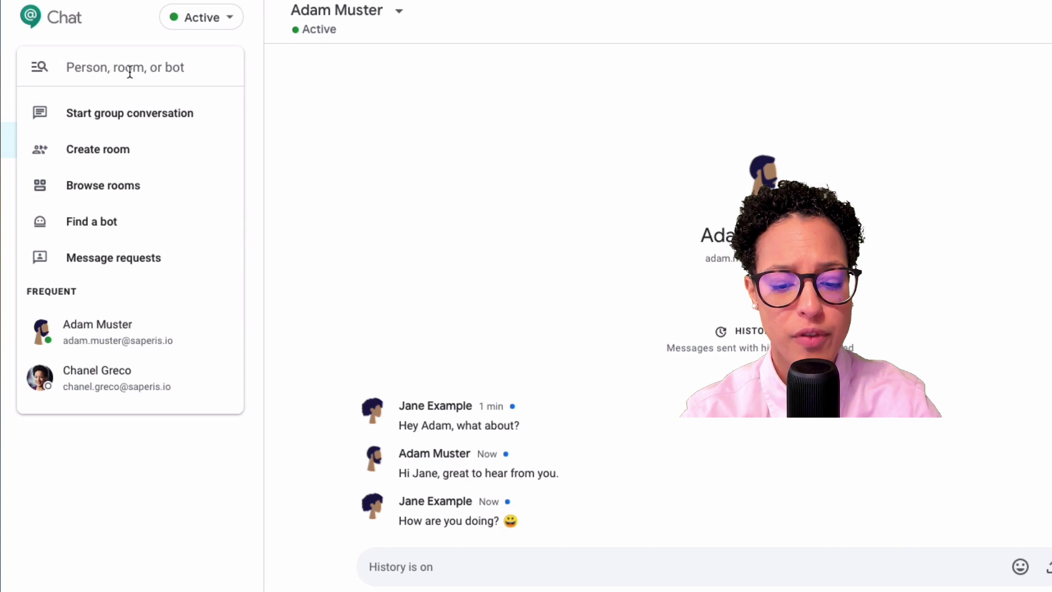
pyautogui.click(160, 117)
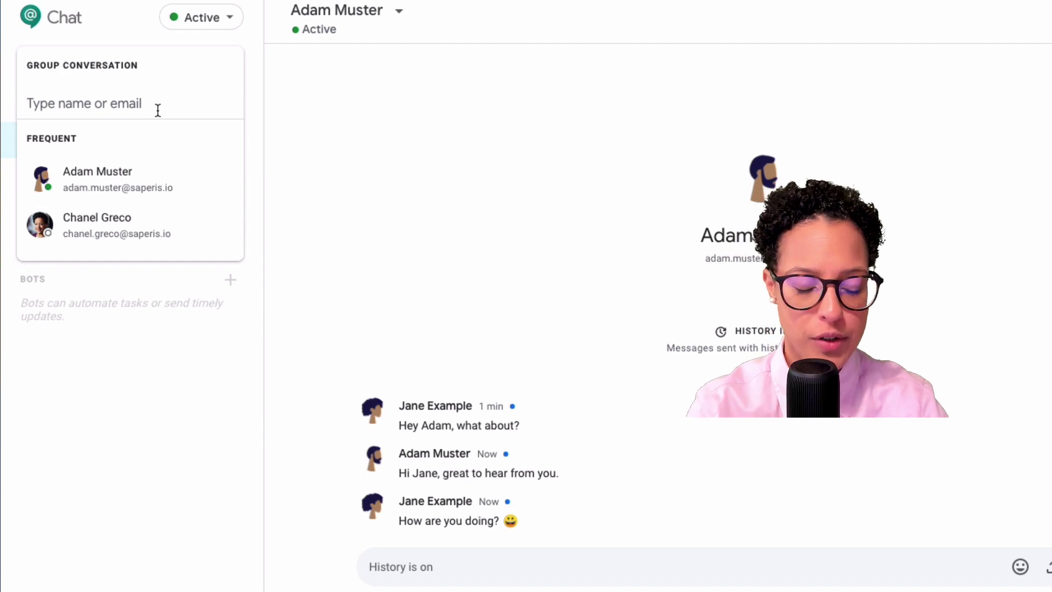
pyautogui.click(169, 176)
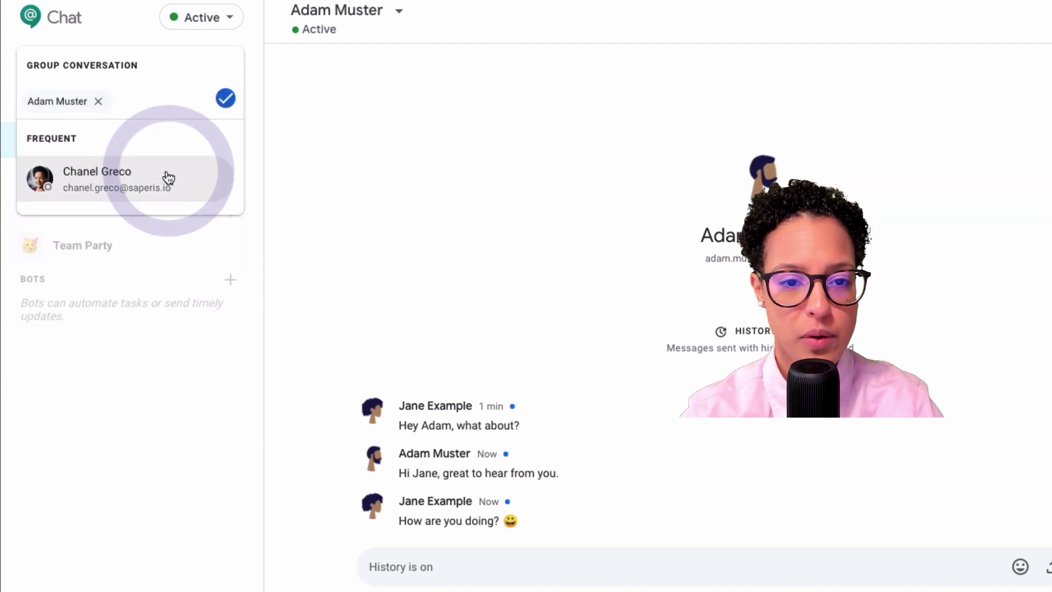
pyautogui.click(117, 173)
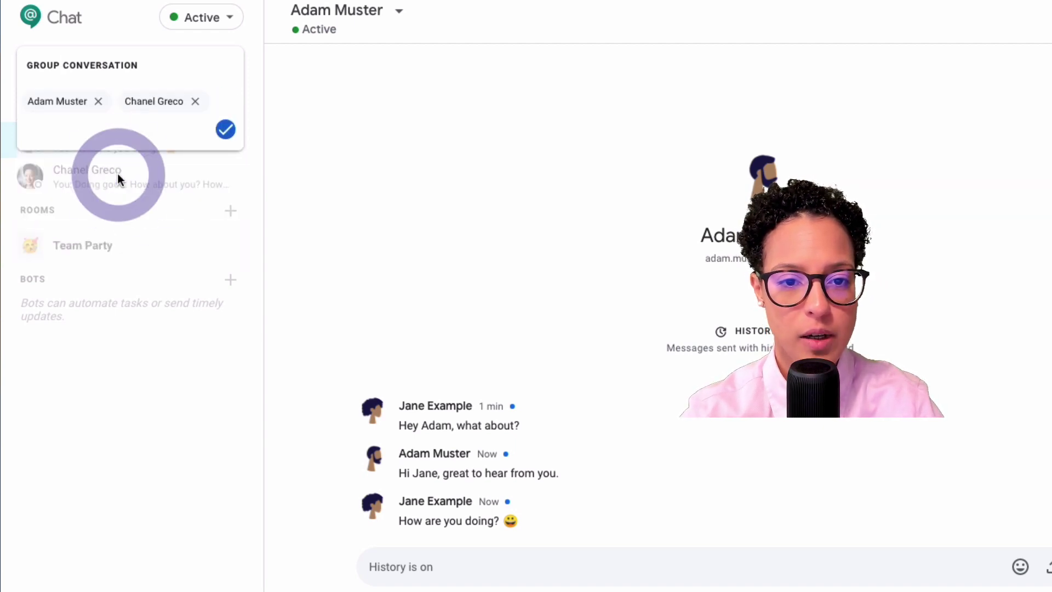
pyautogui.click(225, 129)
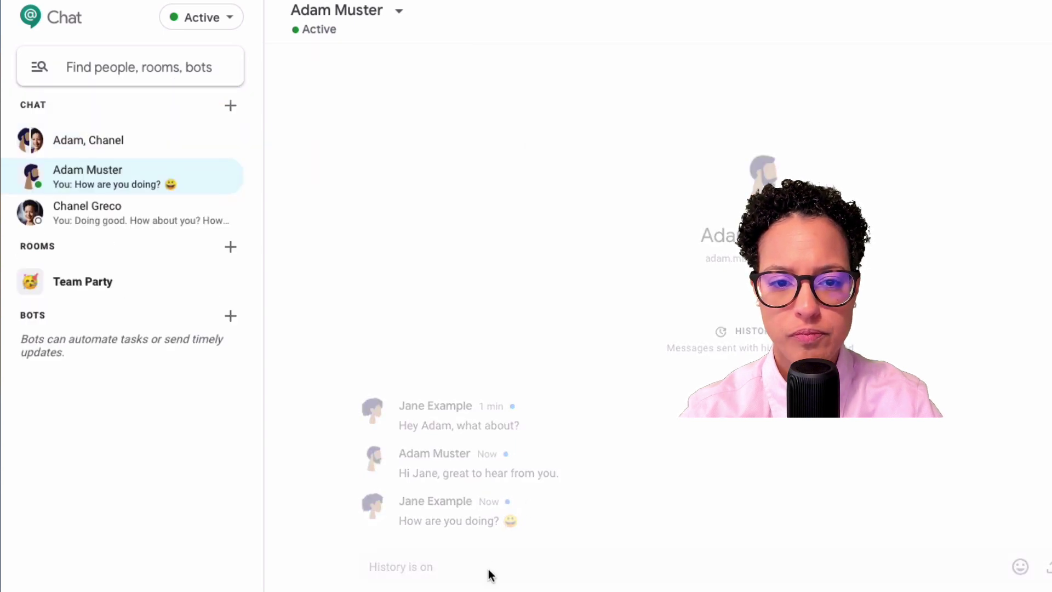
# Post 'Hey team, what's up?' as the group's first message.
pyautogui.click(451, 566)
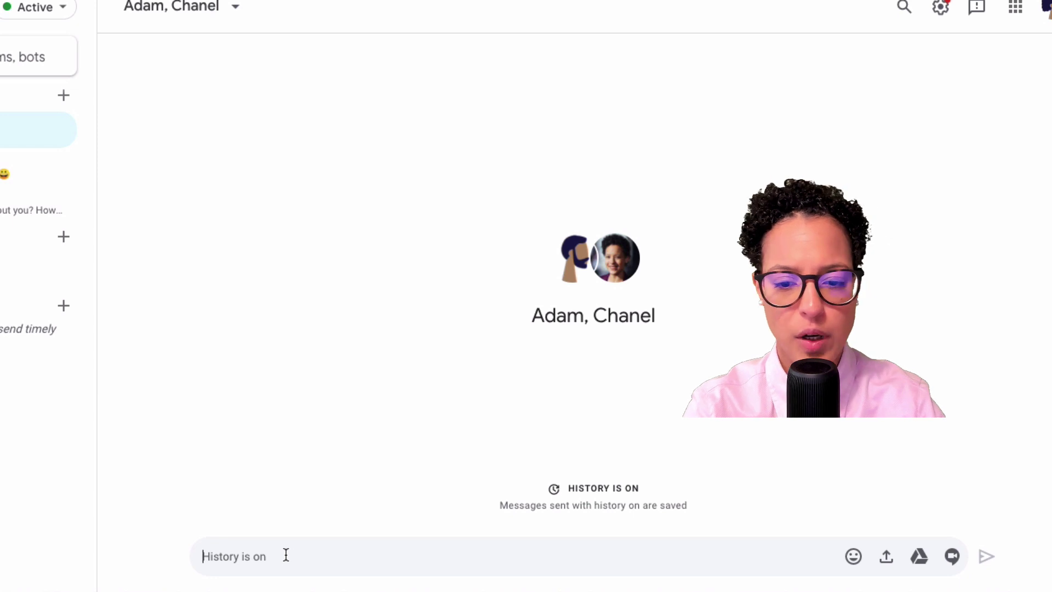
pyautogui.write('Hey team, what')
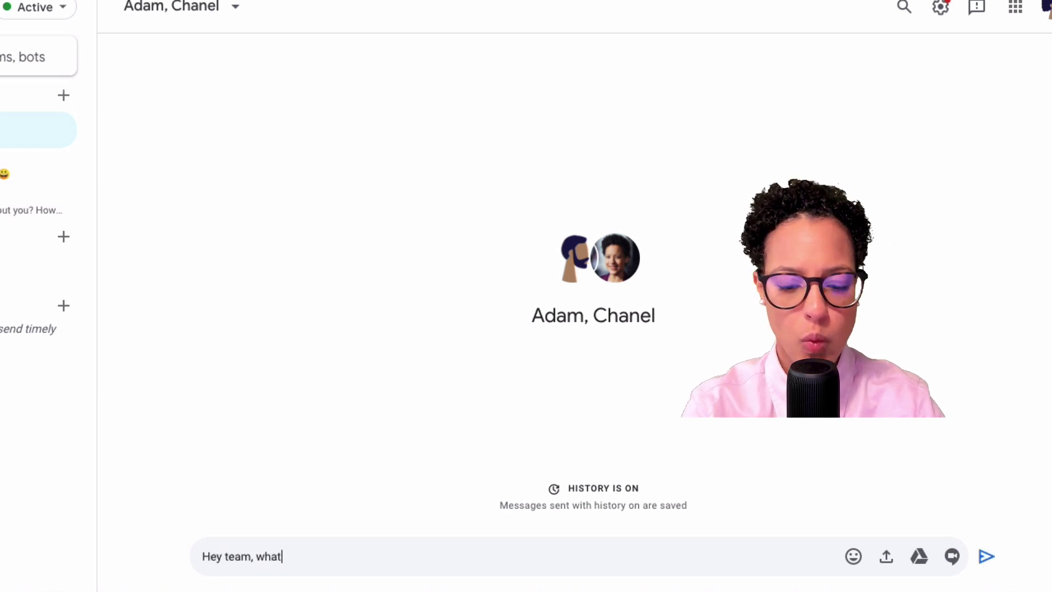
pyautogui.press('Return')
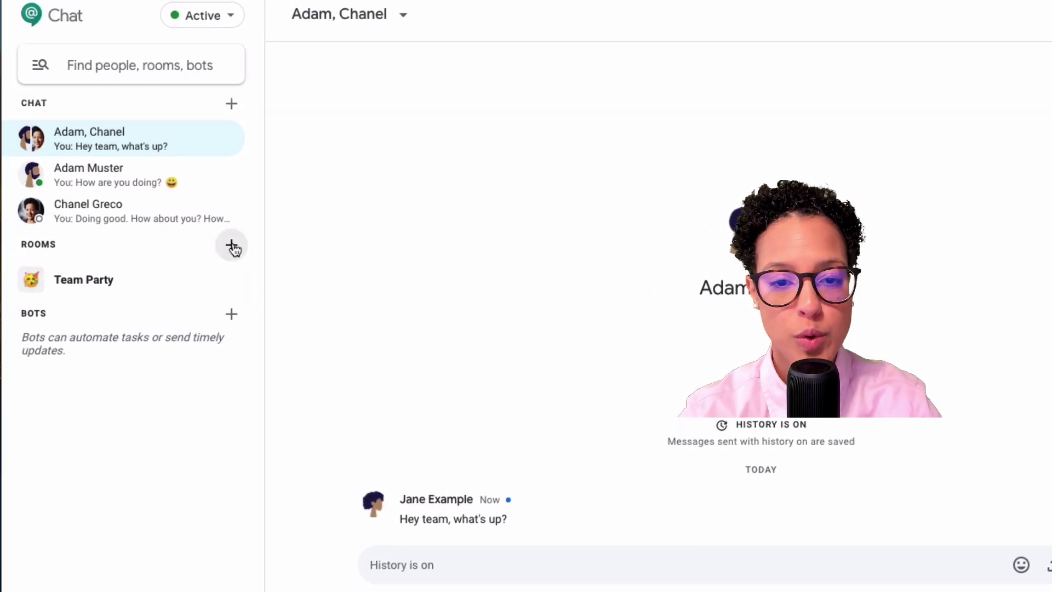
# Name a new room 'Demo with External', enter the external guest's email, and allow outside people.
pyautogui.click(232, 247)
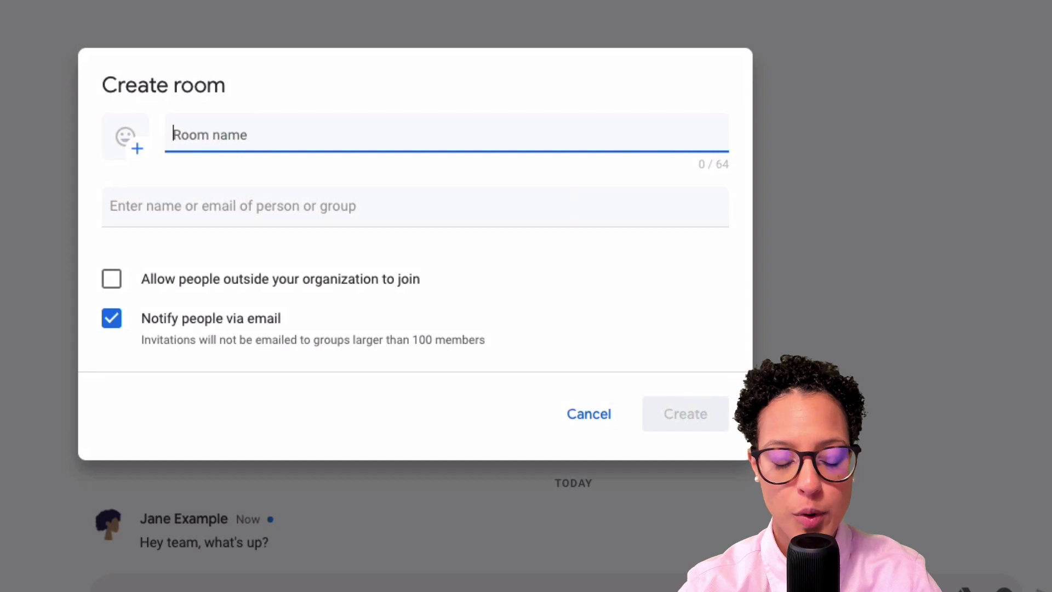
pyautogui.write('Demo')
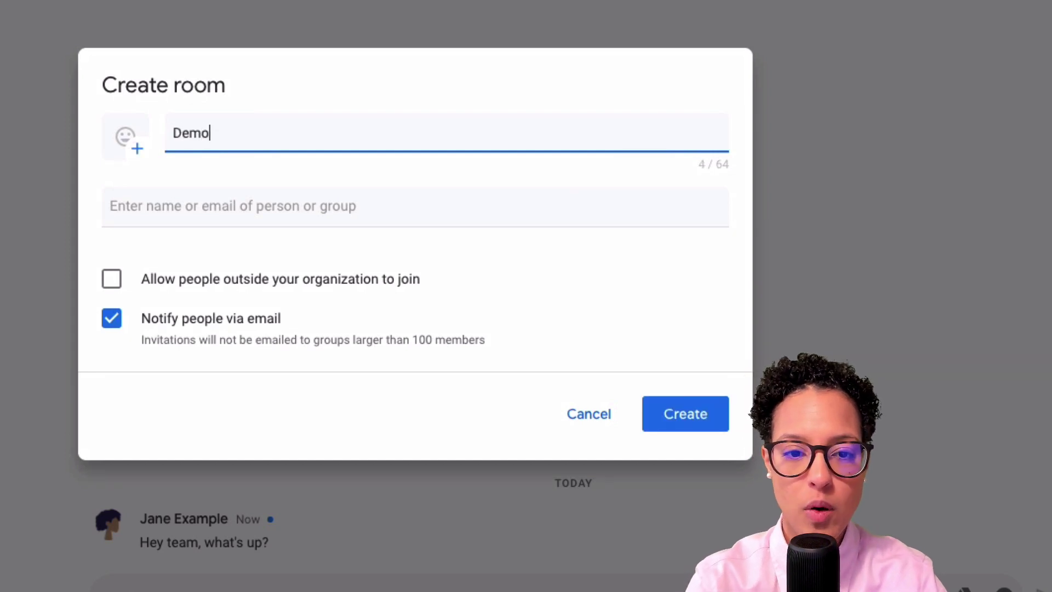
pyautogui.write('tern')
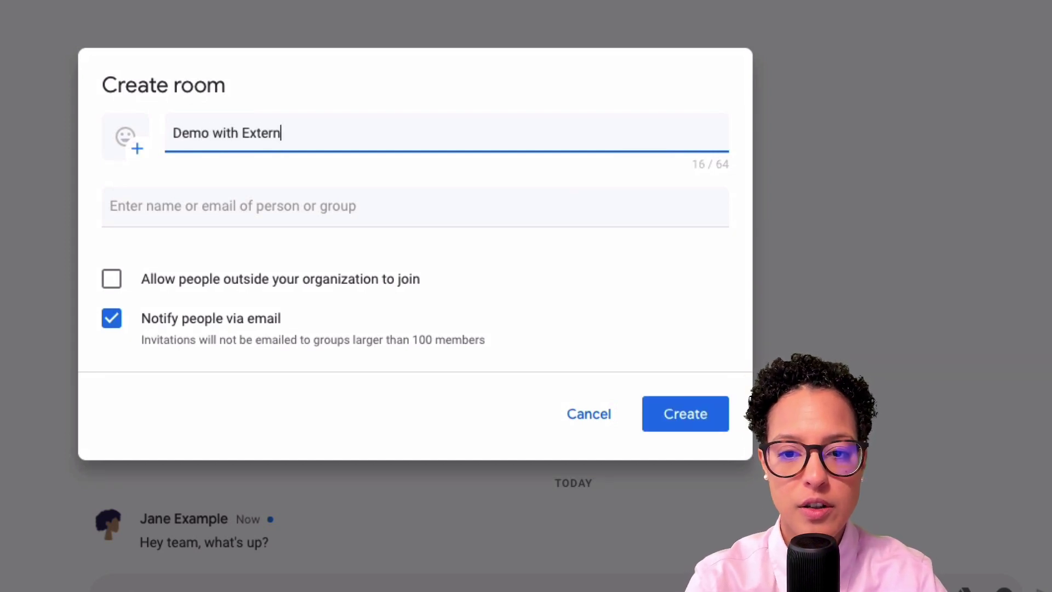
pyautogui.write('al')
pyautogui.click(259, 208)
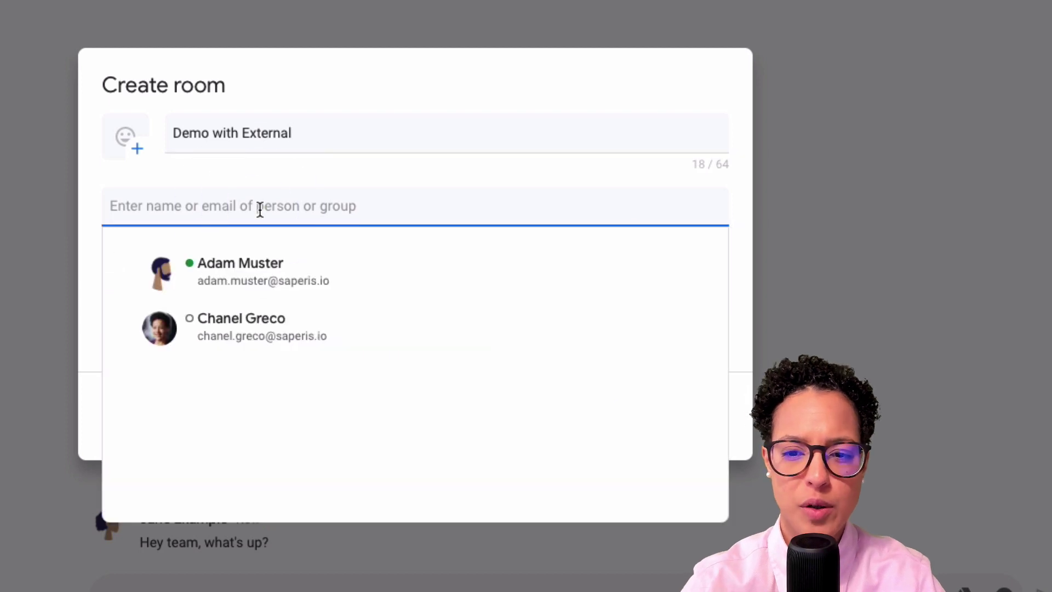
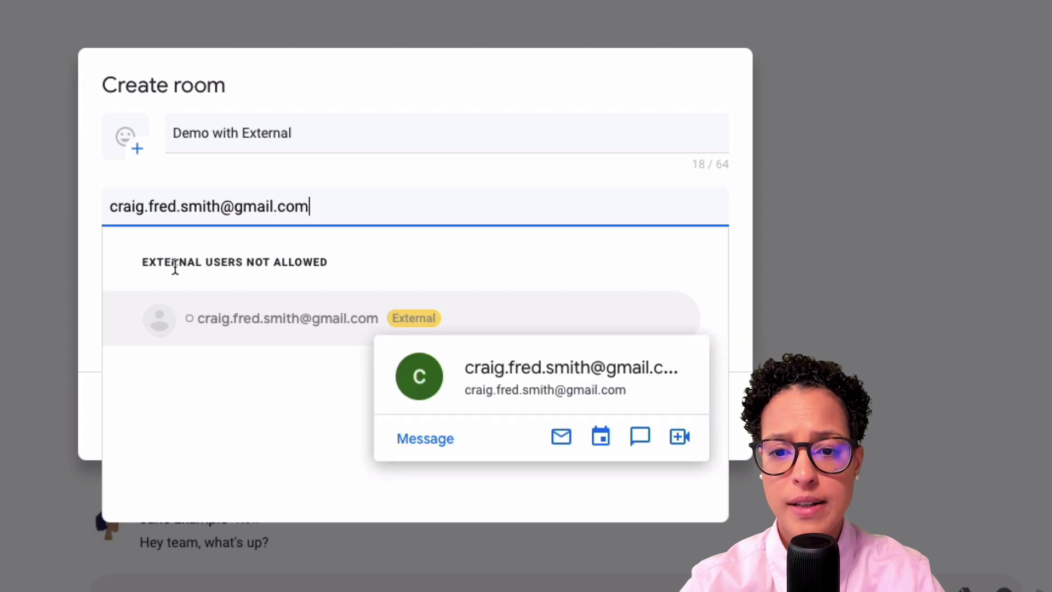
pyautogui.click(416, 170)
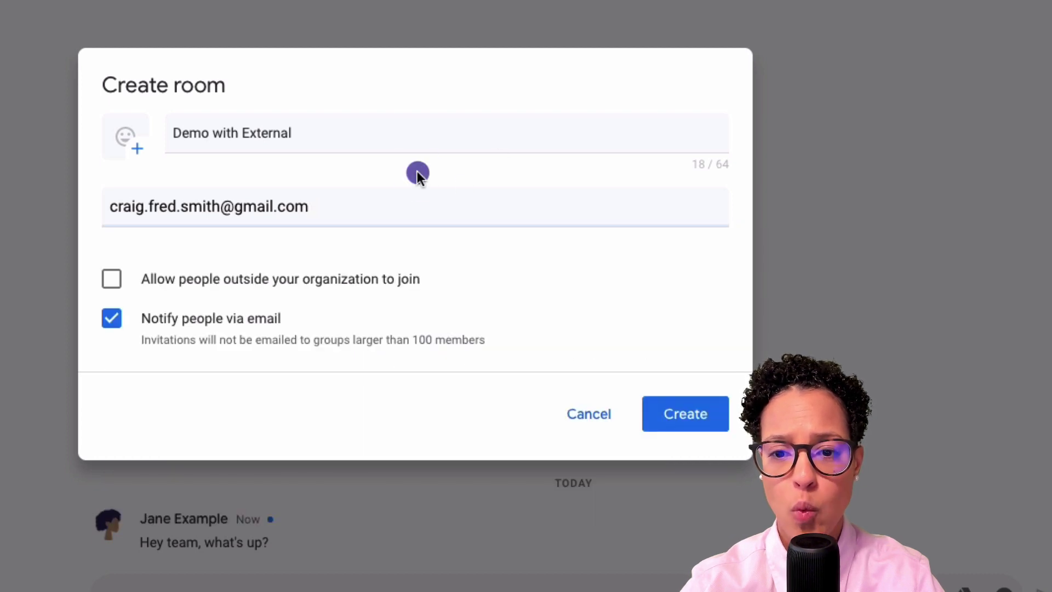
pyautogui.click(113, 282)
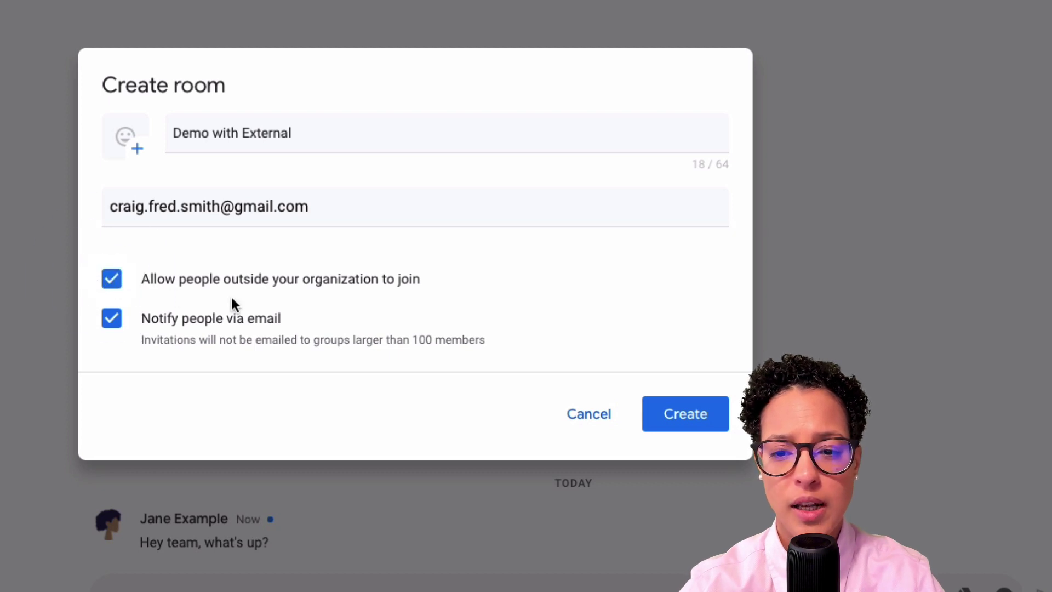
# Add the external guest and one organization colleague as room members.
pyautogui.click(345, 207)
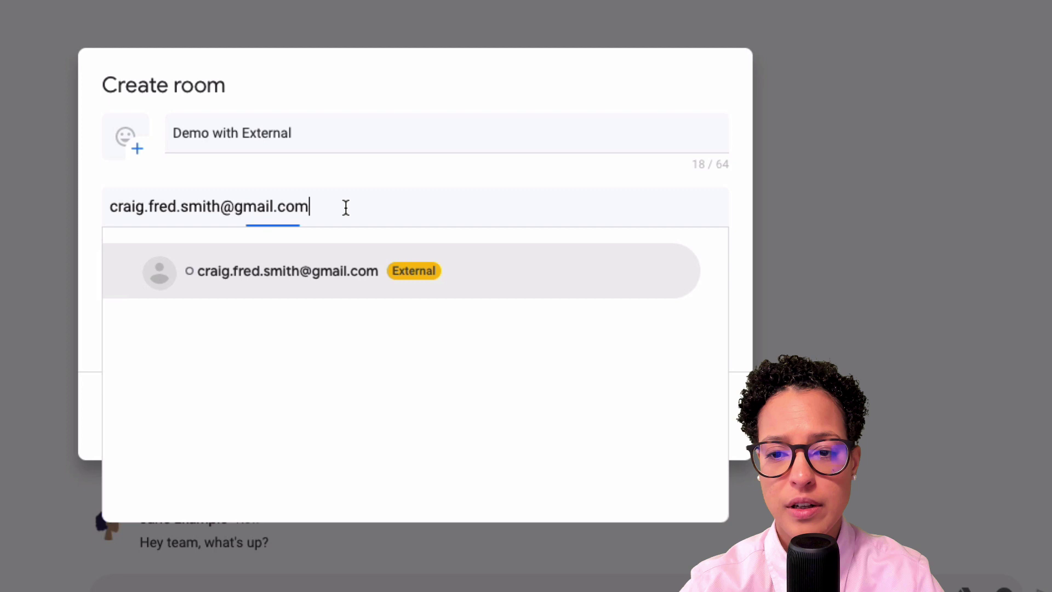
pyautogui.click(321, 271)
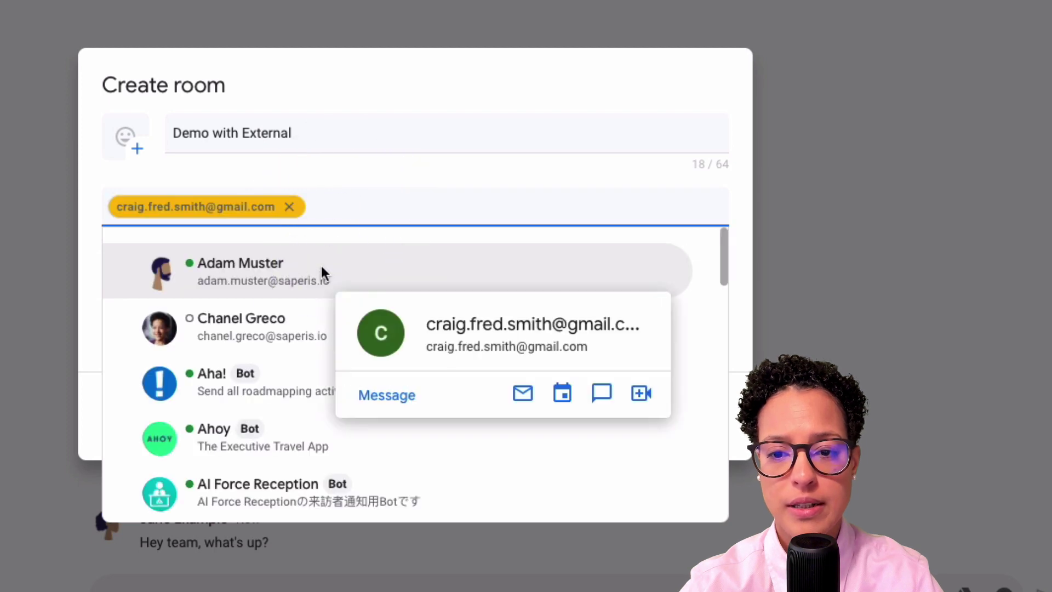
pyautogui.click(222, 271)
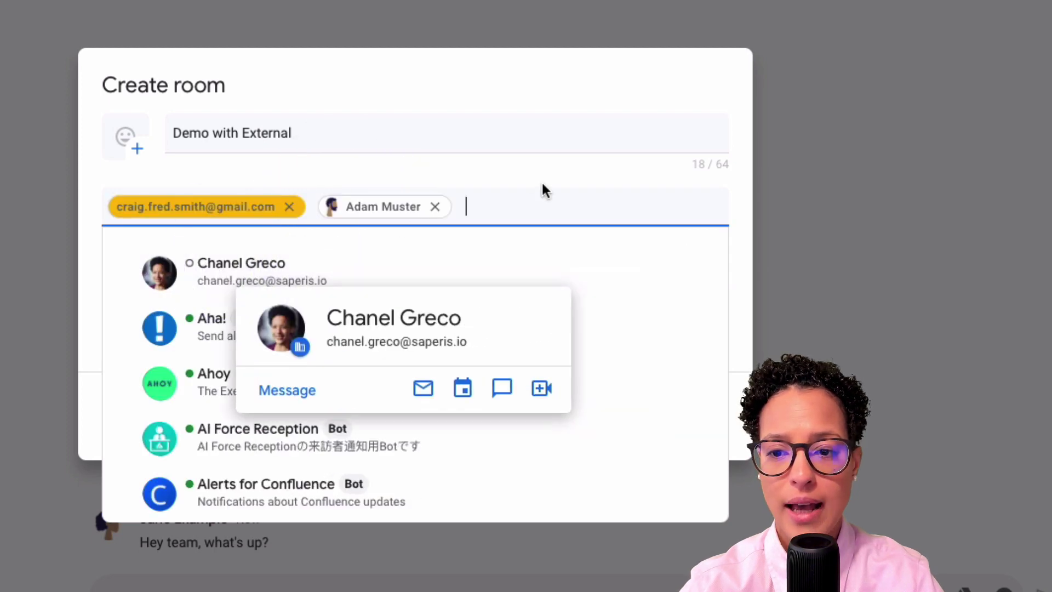
pyautogui.click(542, 175)
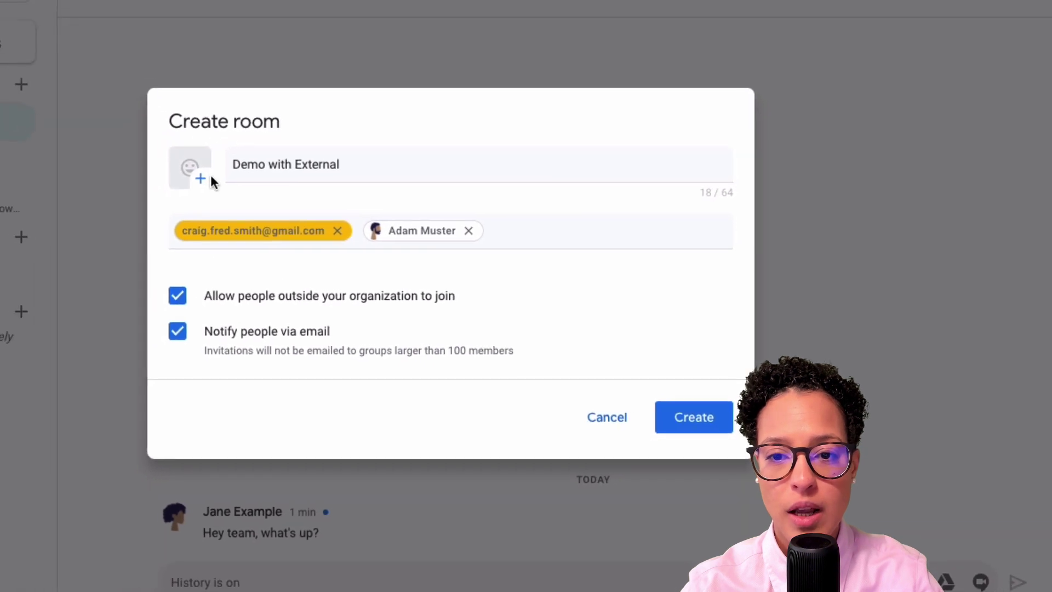
# Give the room a nerd-face emoji icon and create it.
pyautogui.click(201, 178)
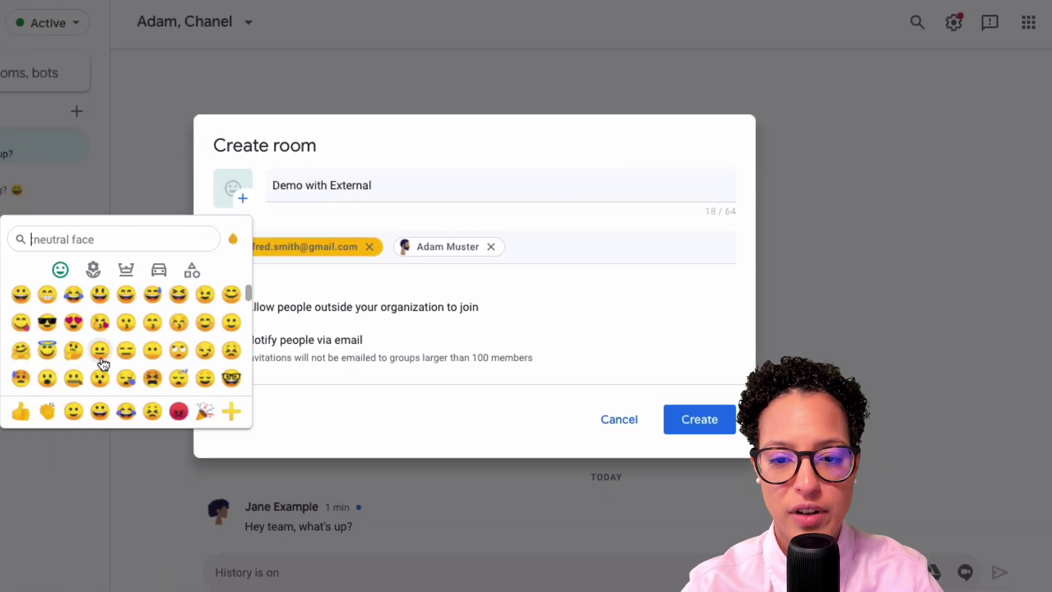
pyautogui.scroll(-1, 103, 365)
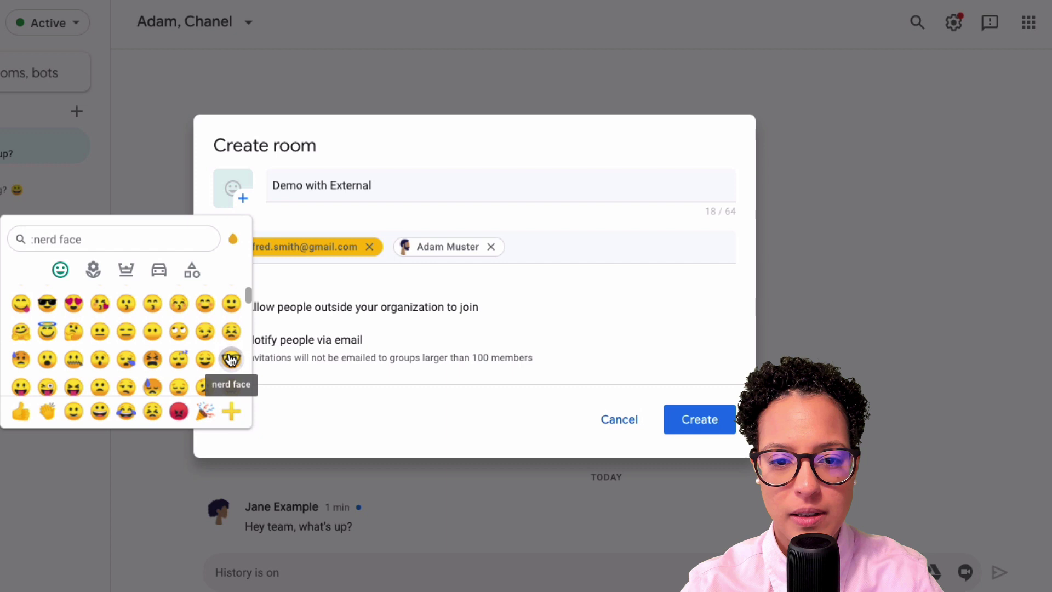
pyautogui.click(231, 360)
pyautogui.click(711, 421)
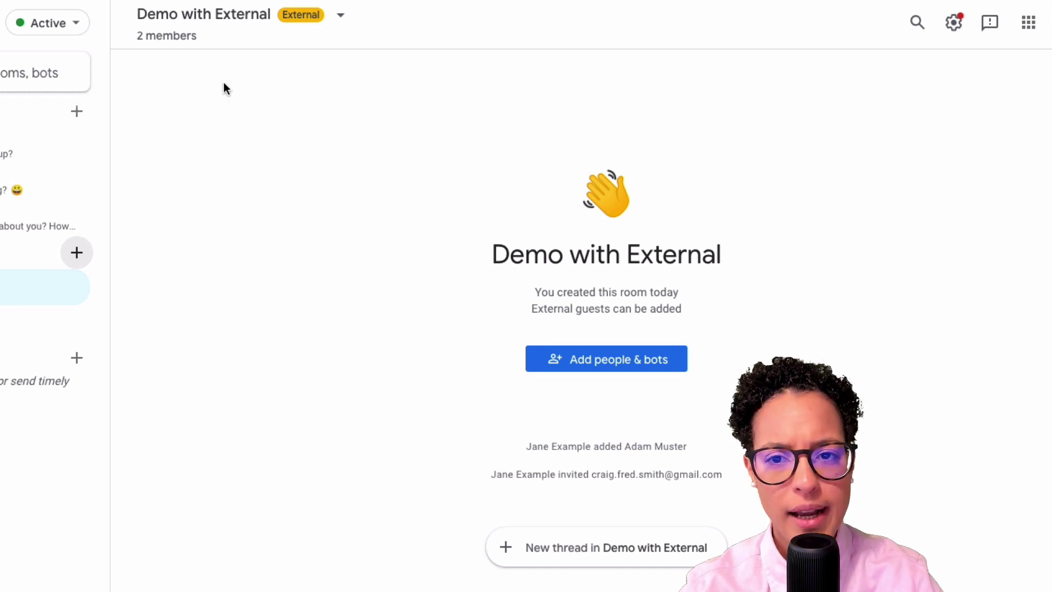
# Check the Demo with External member list, showing 2 members and the guest's pending invitation.
pyautogui.click(342, 17)
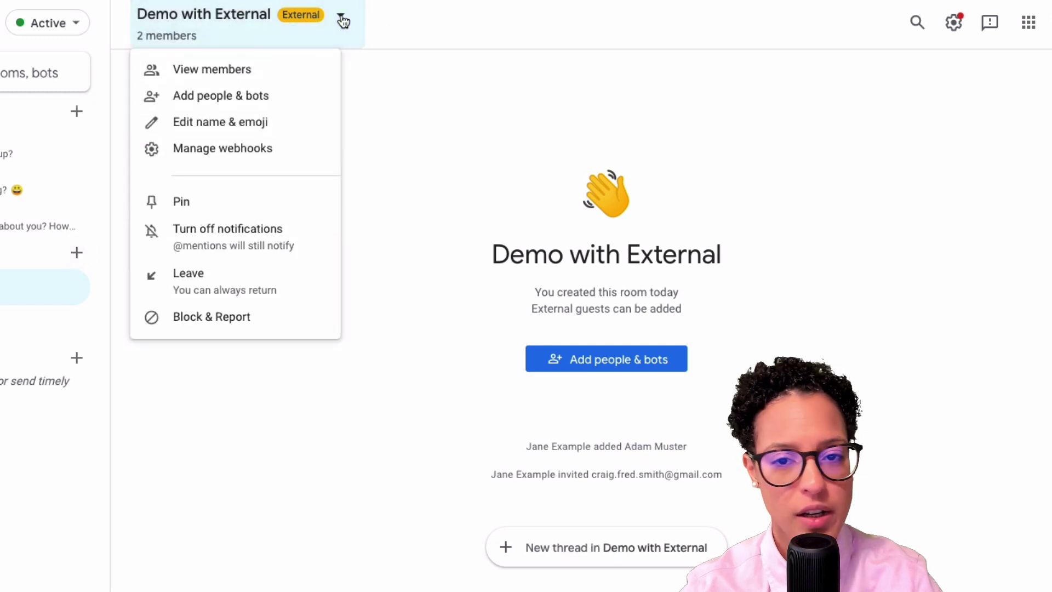
pyautogui.click(292, 80)
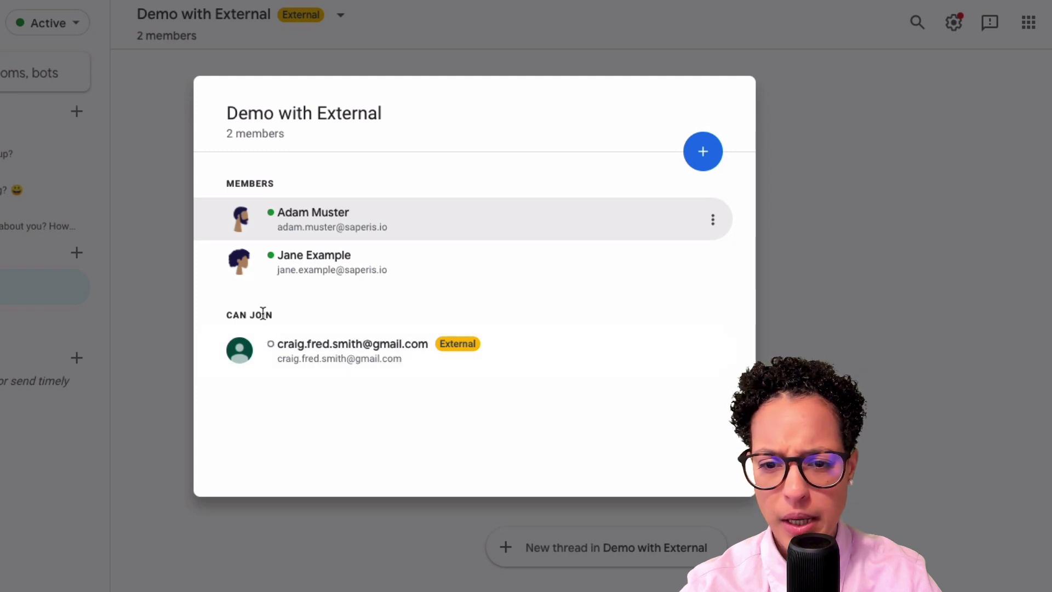
pyautogui.click(817, 337)
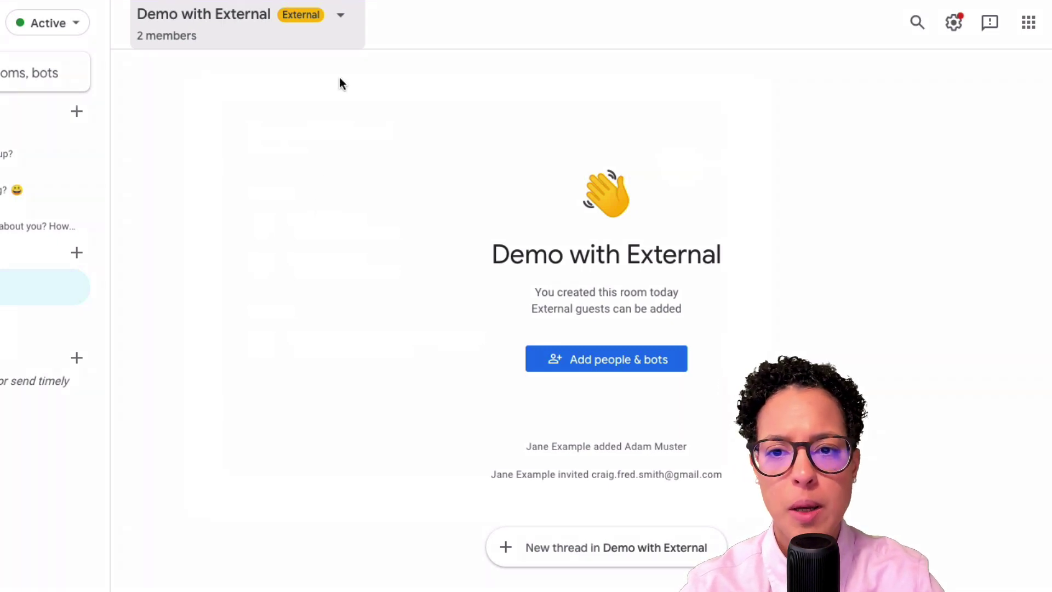
pyautogui.click(340, 17)
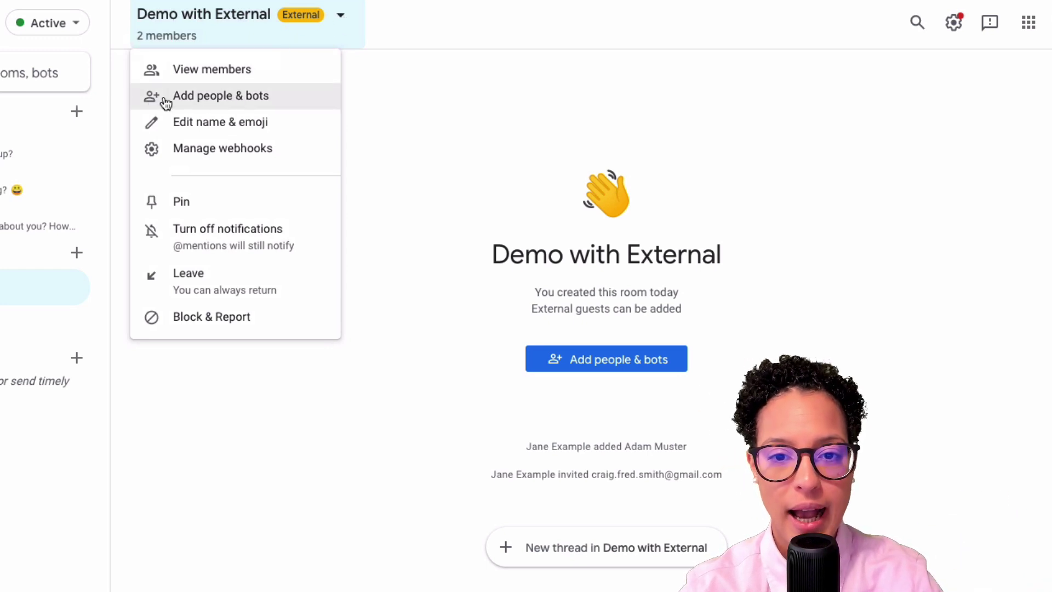
# Invite another colleague through Add people & bots, bringing the room to 3 members.
pyautogui.click(209, 95)
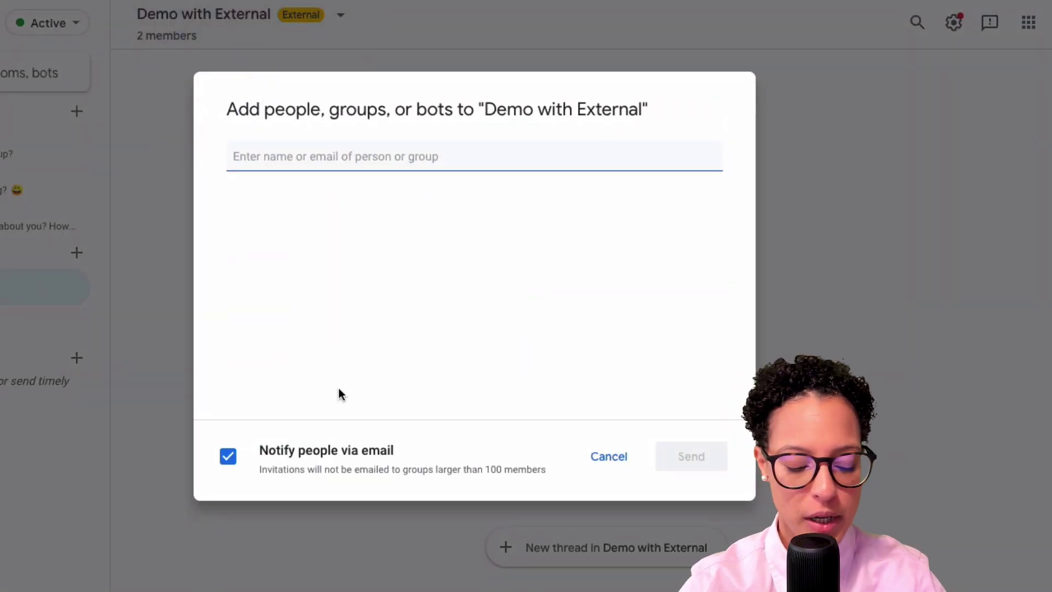
pyautogui.write('chanel')
pyautogui.click(329, 210)
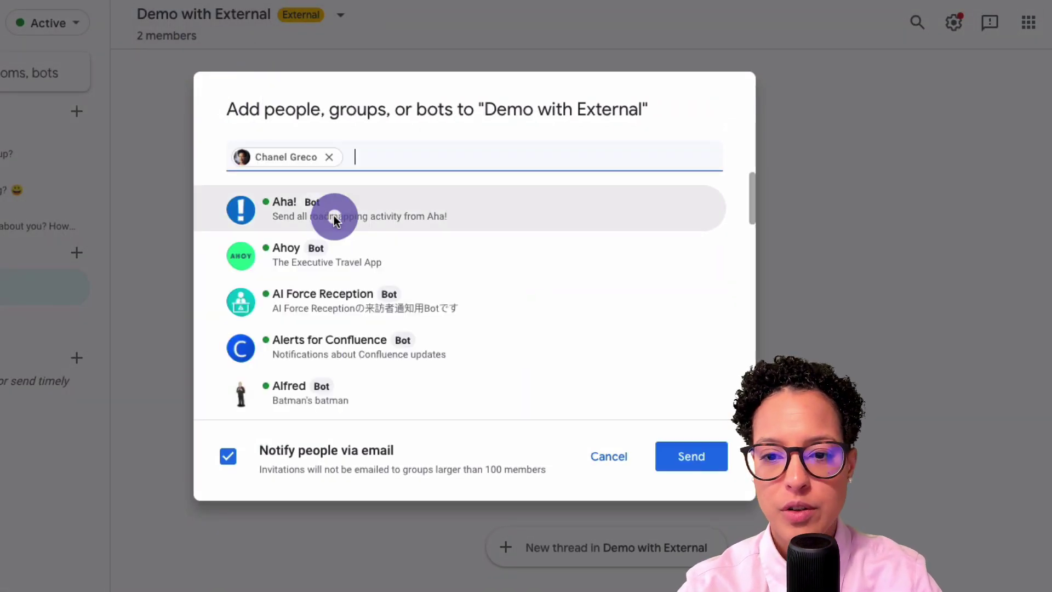
pyautogui.click(689, 460)
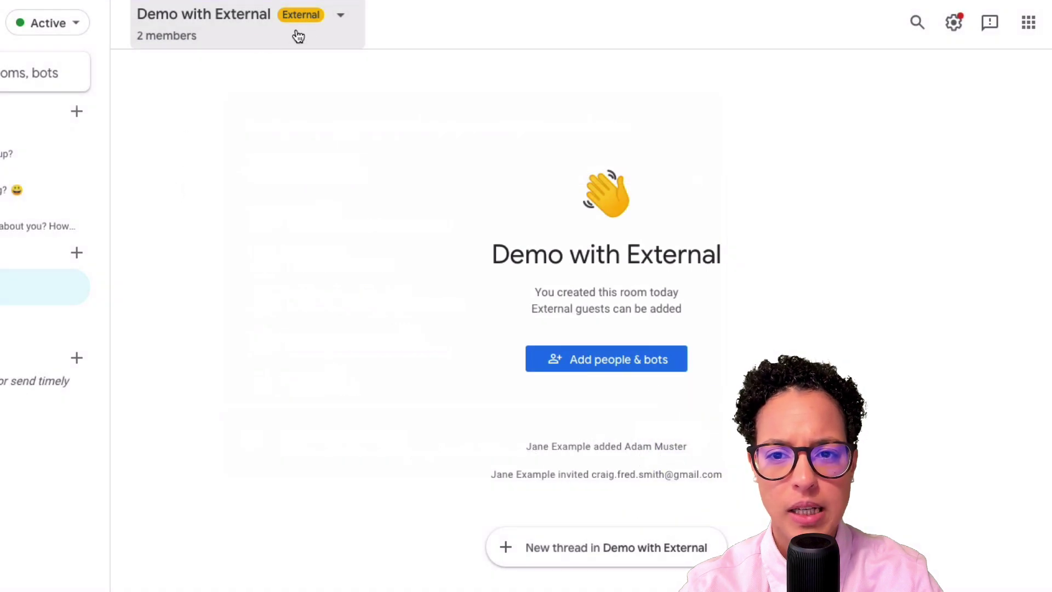
pyautogui.click(340, 18)
pyautogui.click(341, 19)
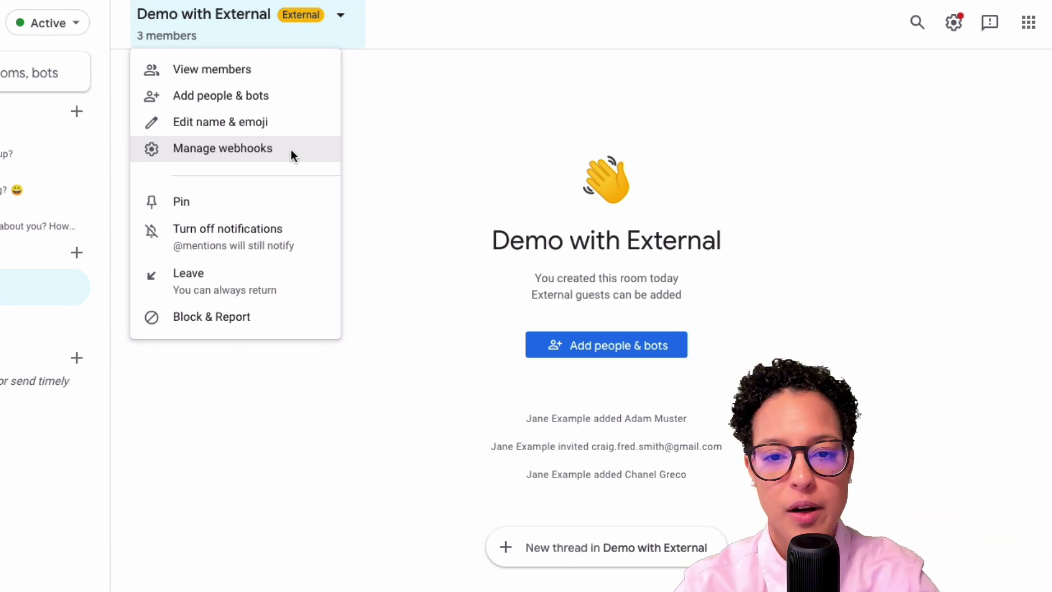
# Pin the Demo with External room from its room-name dropdown.
pyautogui.click(203, 201)
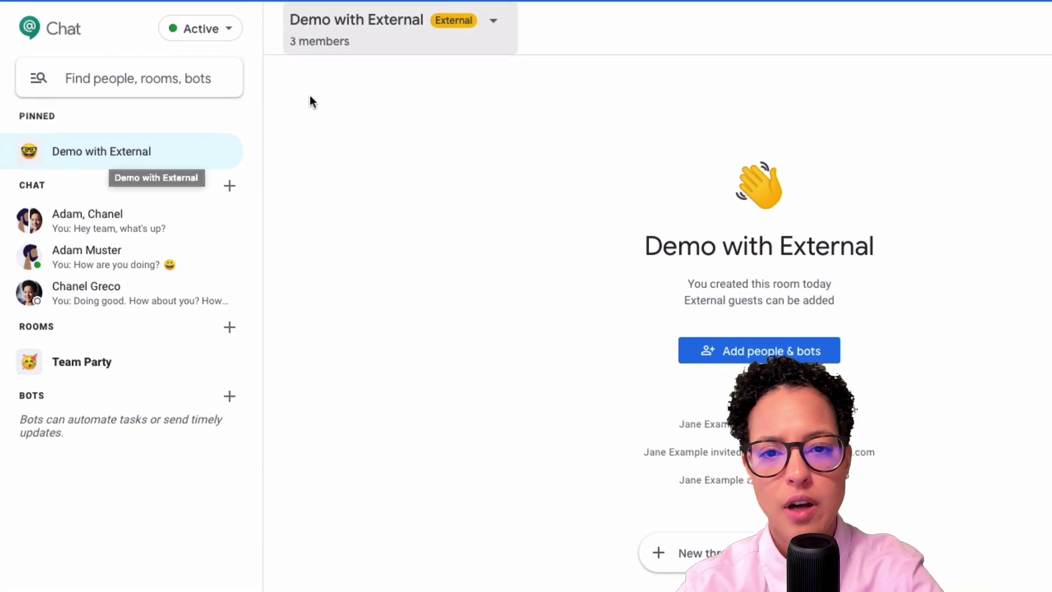
pyautogui.click(495, 22)
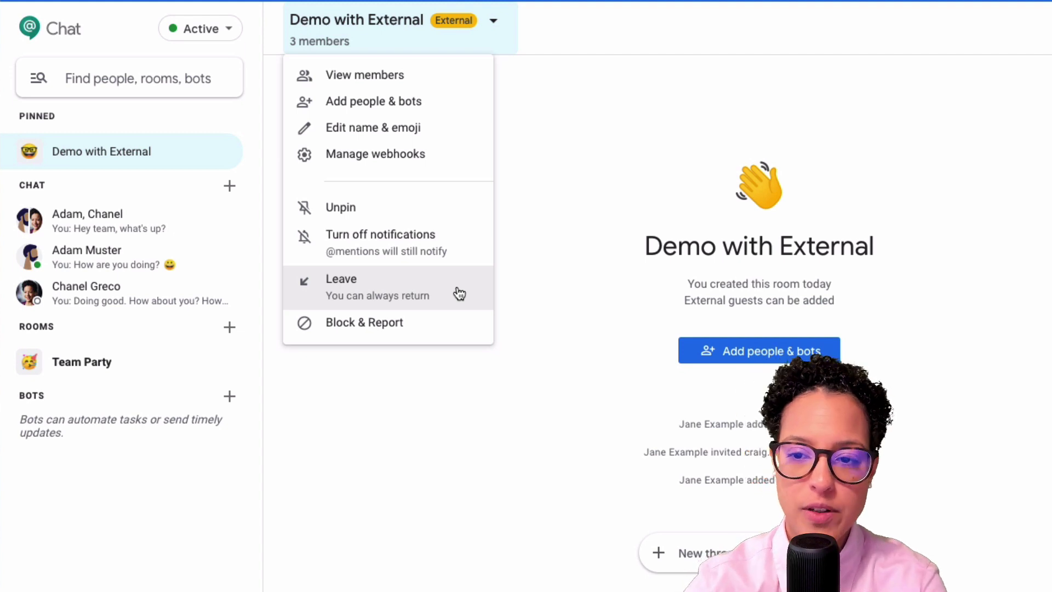
# Dismiss the room-name dropdown without changing any room settings.
pyautogui.click(510, 557)
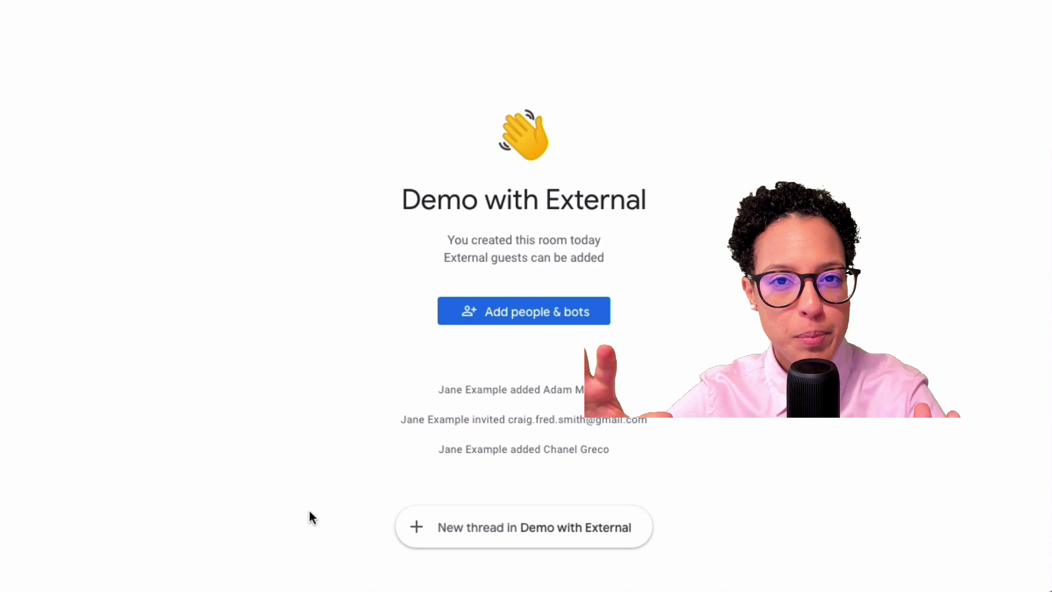
# Start a new thread and write 'This is thread number one.'.
pyautogui.click(513, 524)
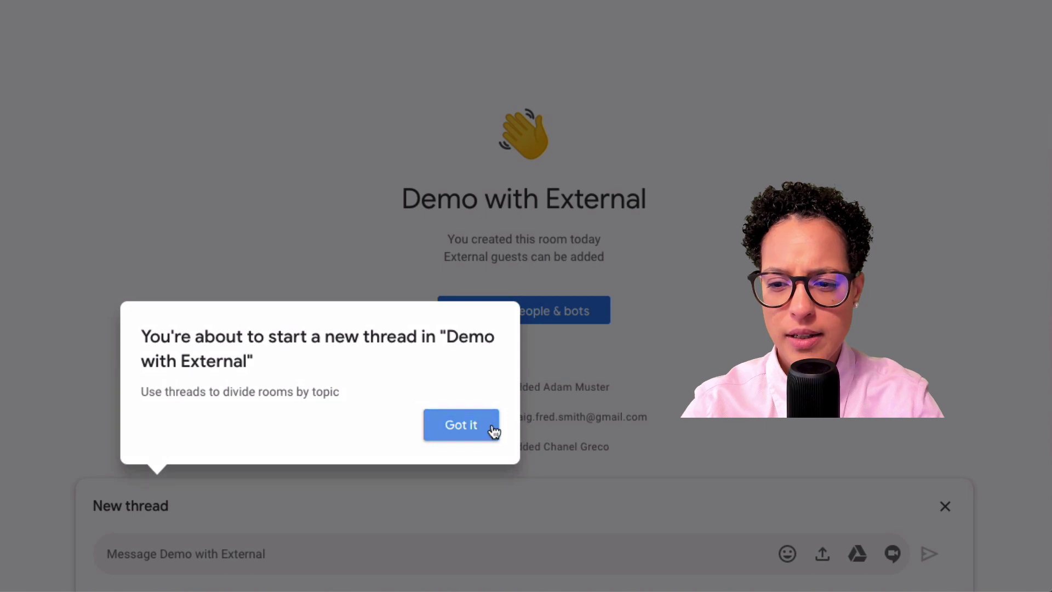
pyautogui.click(460, 425)
pyautogui.click(271, 554)
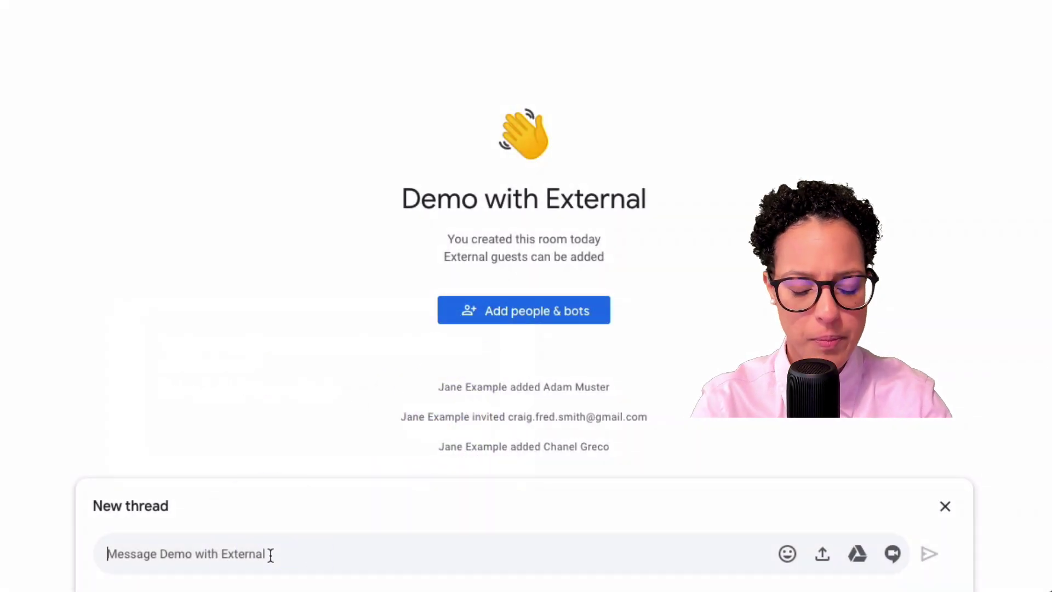
pyautogui.write('This is trhe')
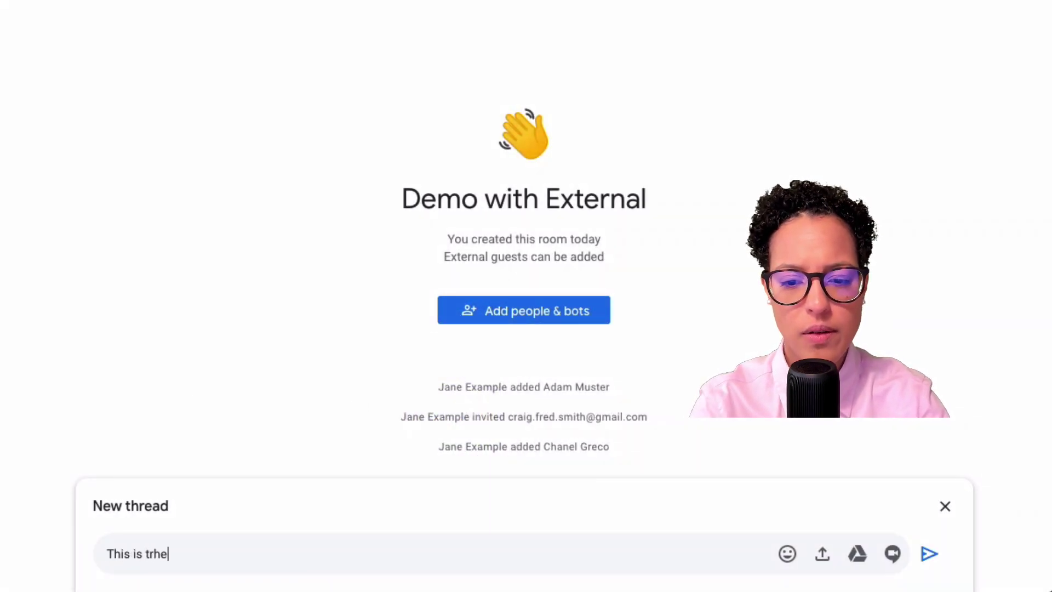
pyautogui.press('BackSpace')
pyautogui.press('BackSpace')
pyautogui.press('BackSpace')
pyautogui.write('hread number one.')
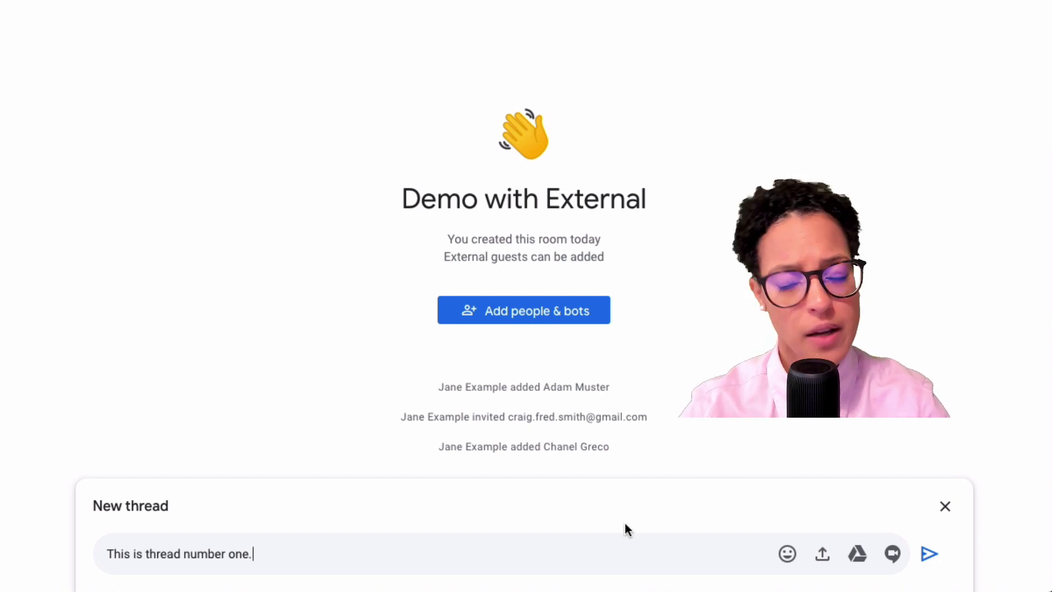
# Attach Google Docs.png from Digital Business Strategy shared drive's Images folder via Drive.
pyautogui.click(858, 559)
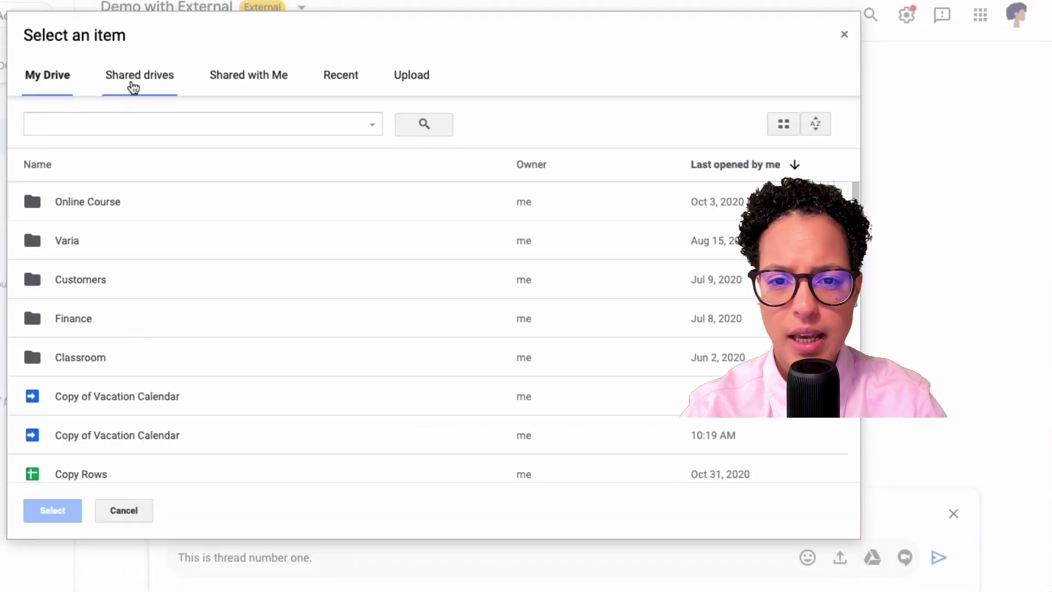
pyautogui.click(131, 76)
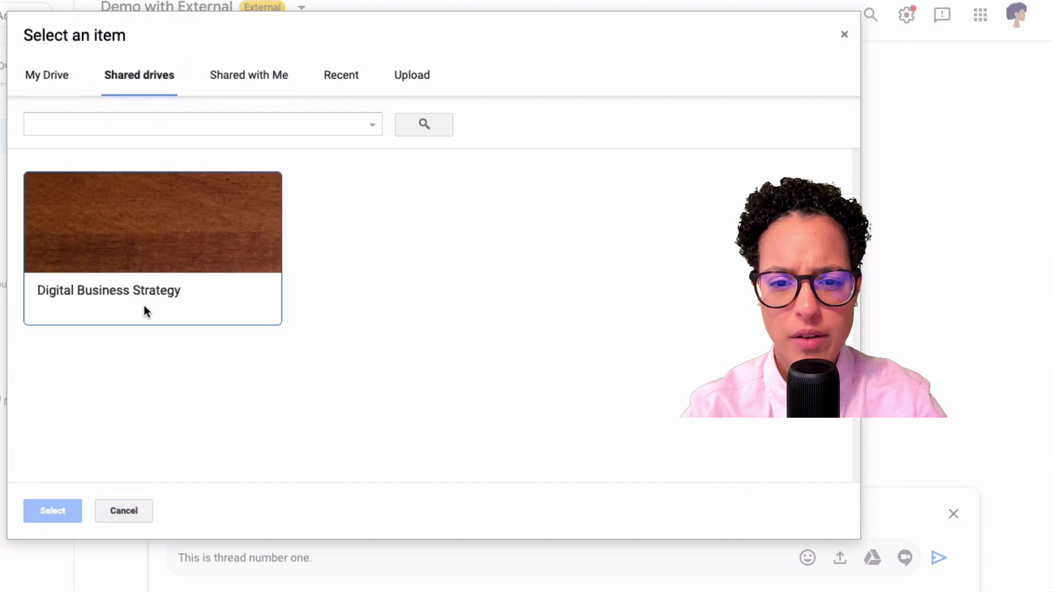
pyautogui.click(143, 296)
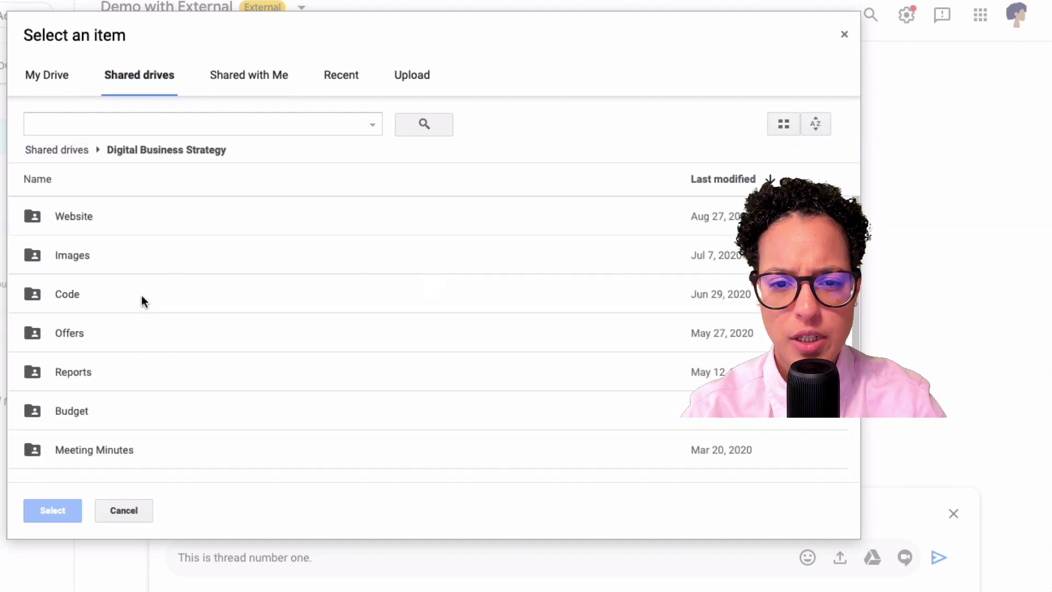
pyautogui.doubleClick(75, 245)
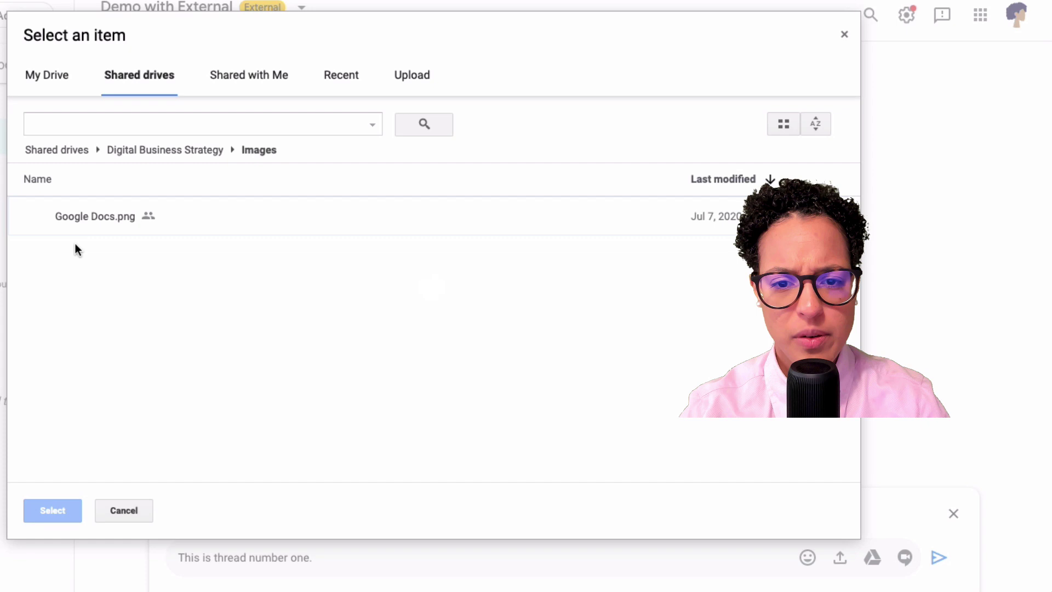
pyautogui.click(84, 216)
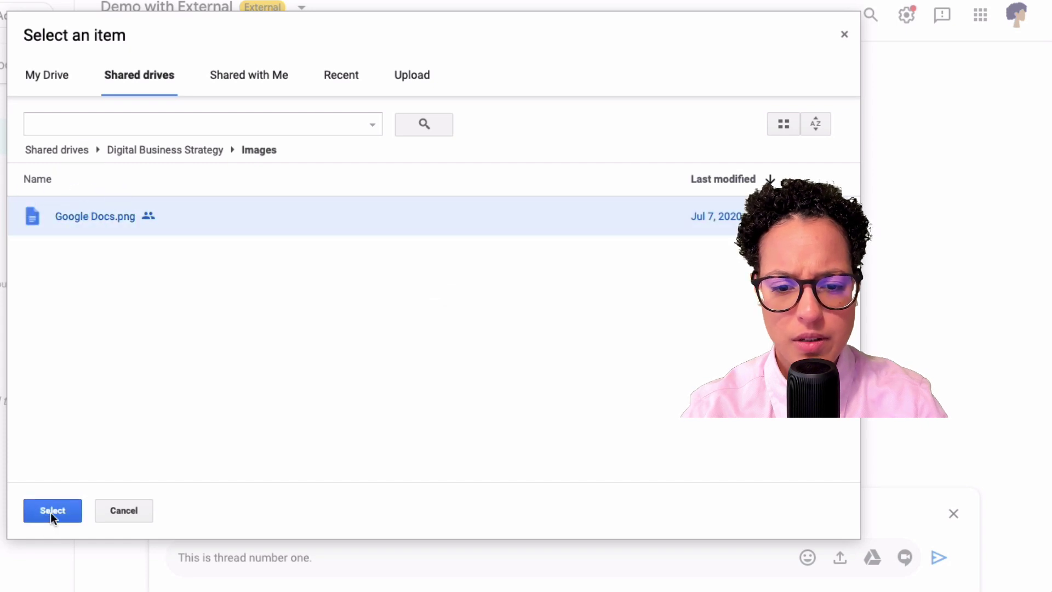
pyautogui.click(51, 515)
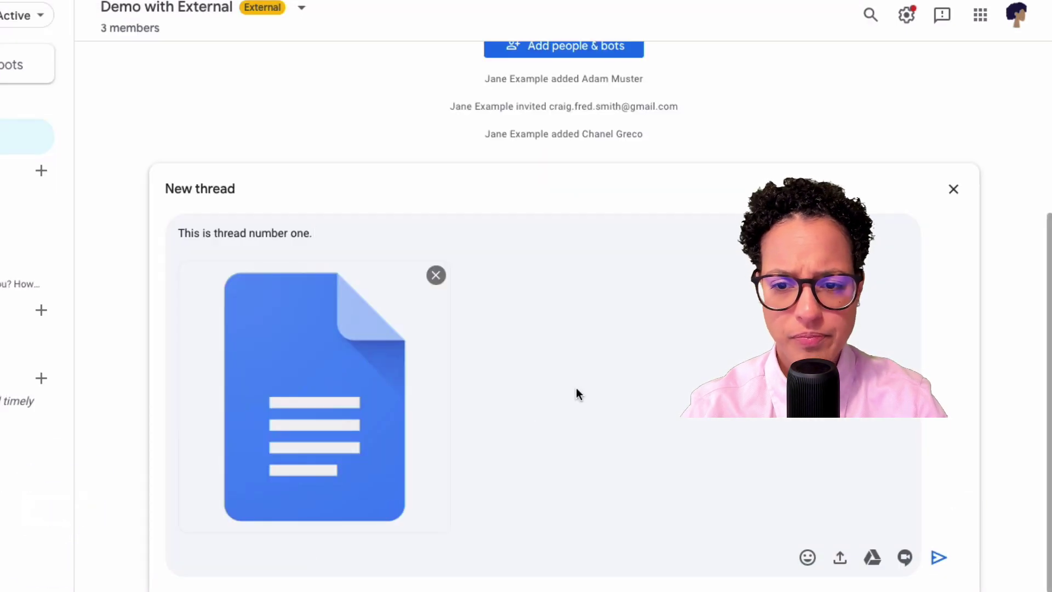
# Post the thread, sharing Google Docs.png with room members at Comment access.
pyautogui.press('Return')
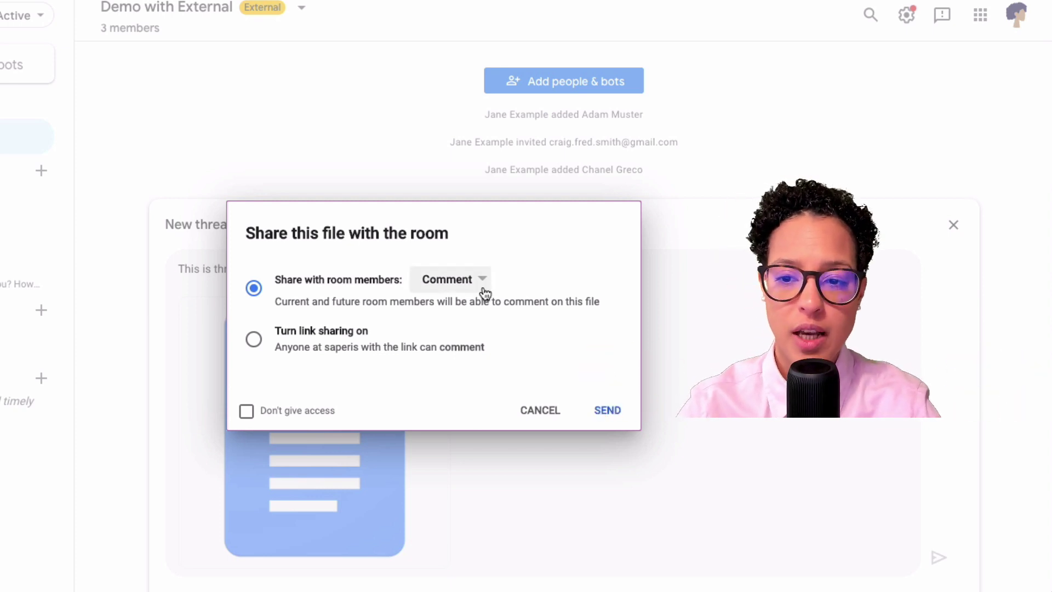
pyautogui.click(607, 414)
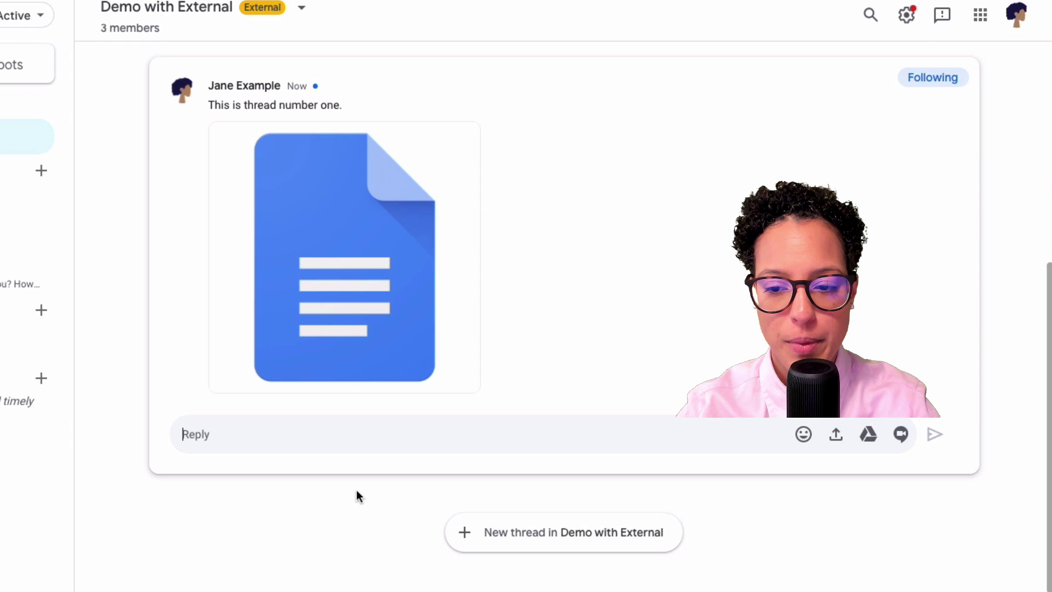
# Post a new thread reading 'Second thread....' in the Demo with External room.
pyautogui.click(576, 533)
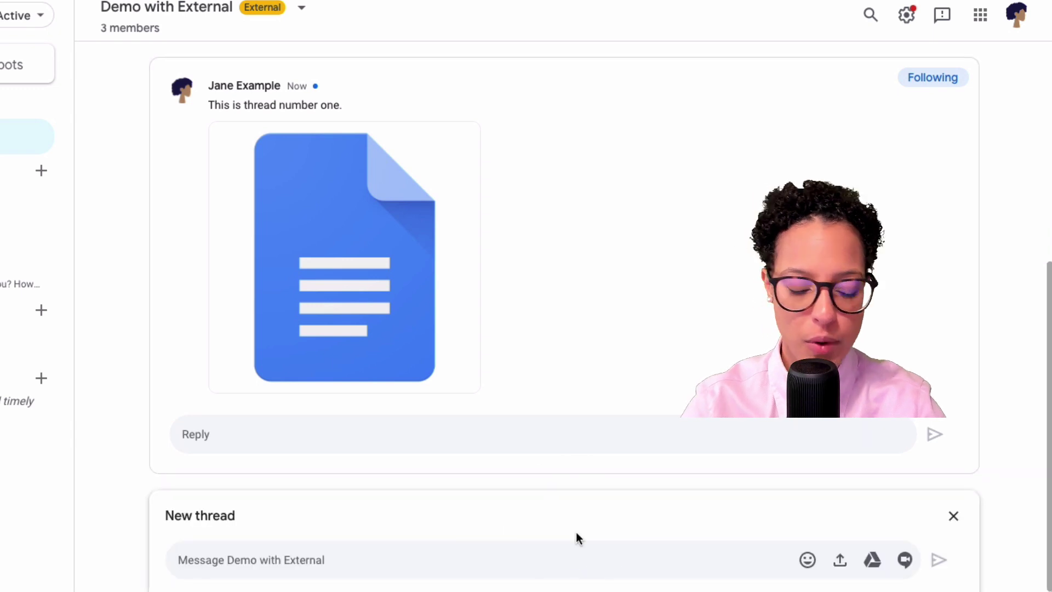
pyautogui.write('Second')
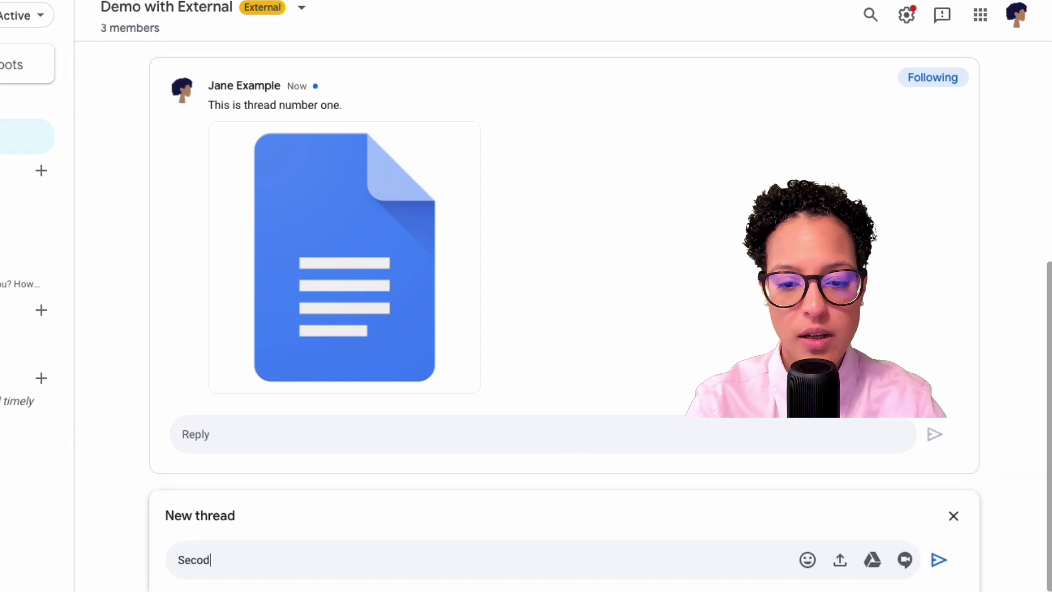
pyautogui.press('BackSpace')
pyautogui.write('nd thread')
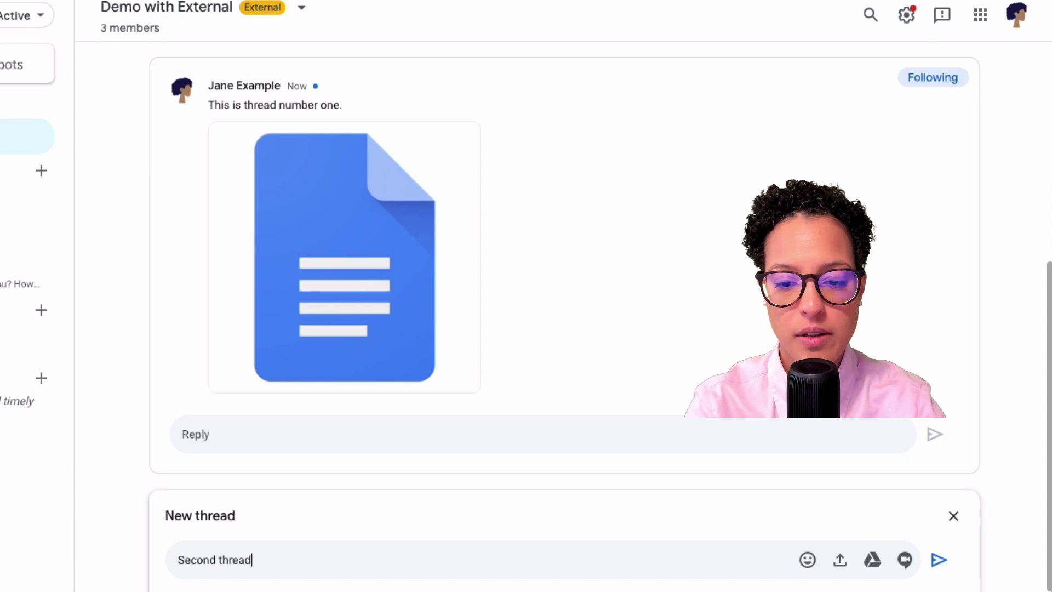
pyautogui.write('....')
pyautogui.press('Return')
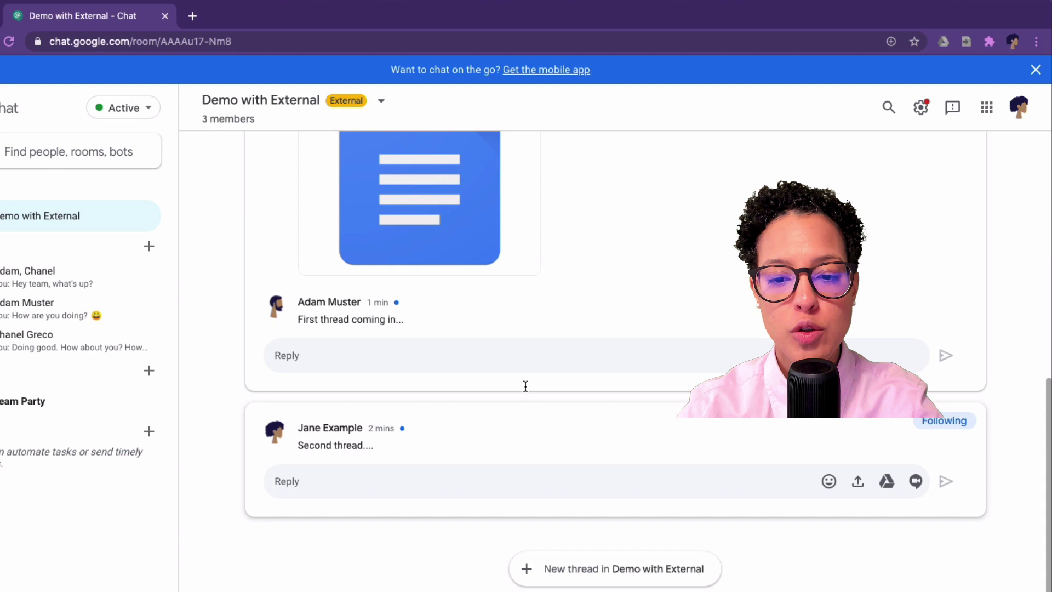
pyautogui.click(383, 471)
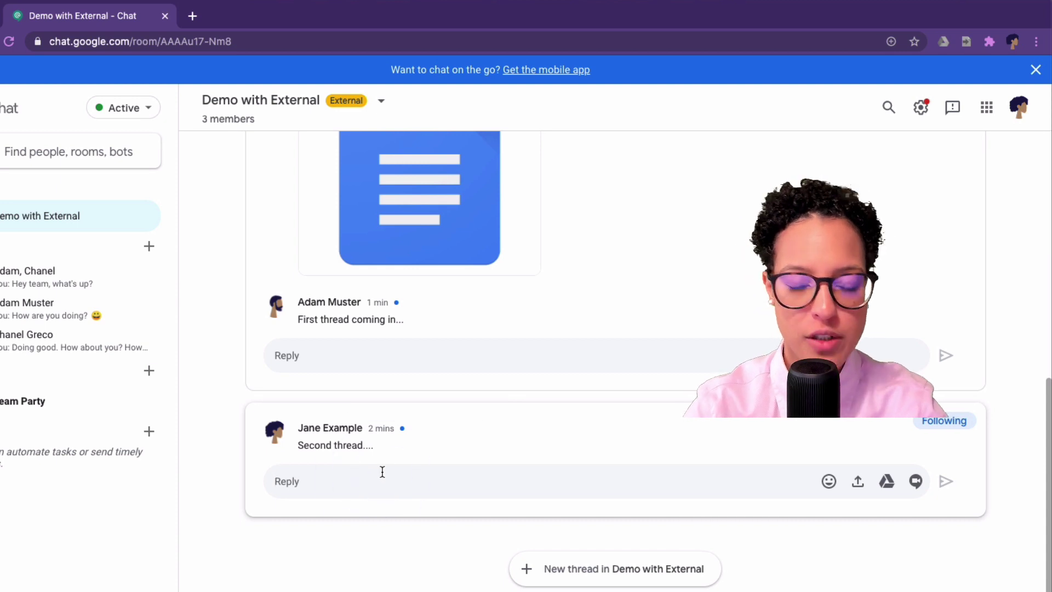
pyautogui.write('@')
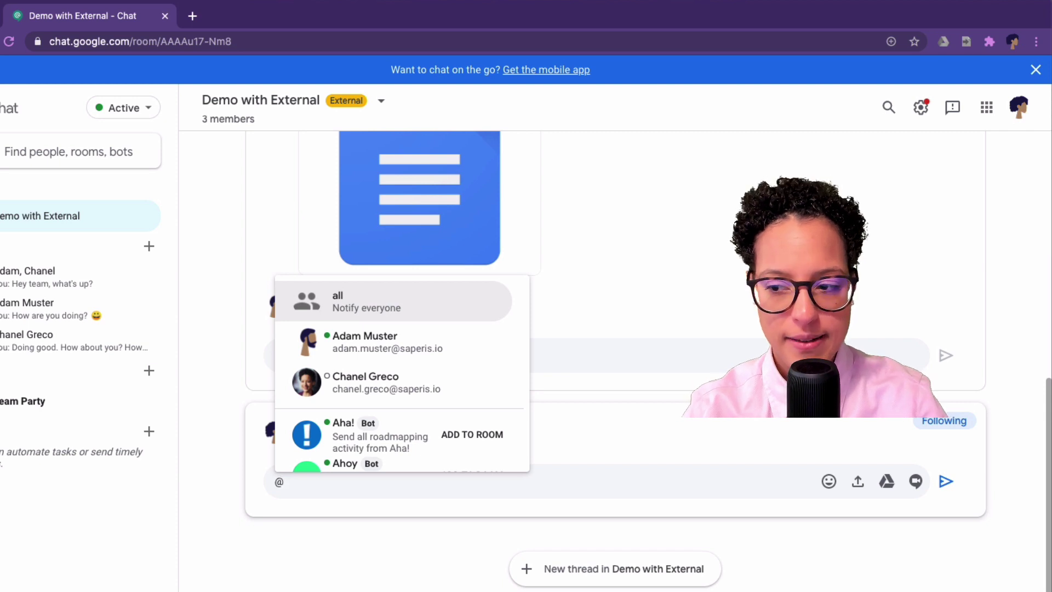
pyautogui.press('Escape')
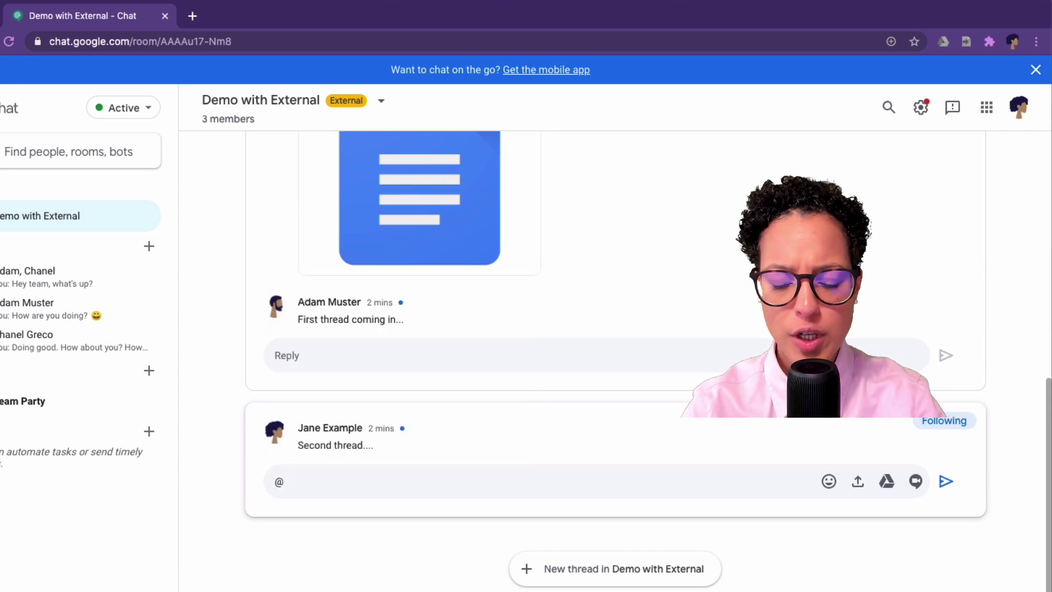
pyautogui.press('BackSpace')
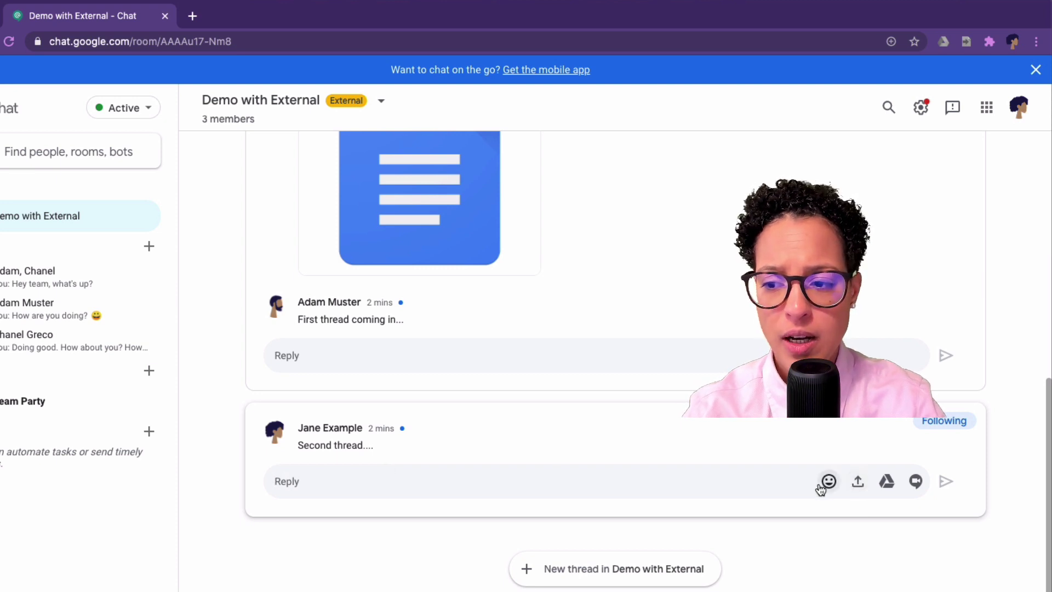
# Reply with carbon (8).png and 'Here code snippet', keeping the screenshot over a video meeting.
pyautogui.click(857, 482)
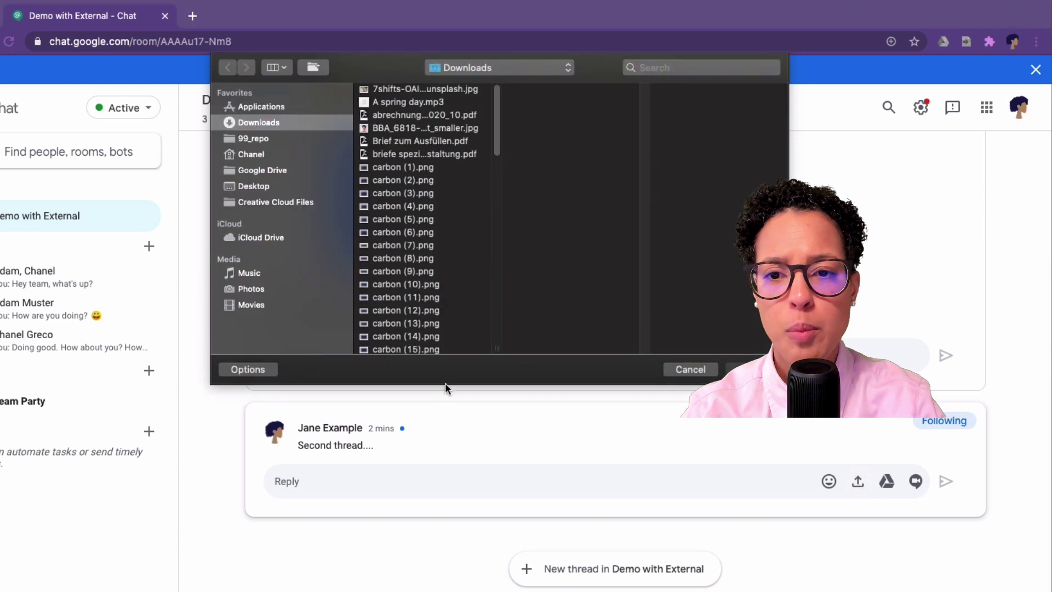
pyautogui.click(361, 260)
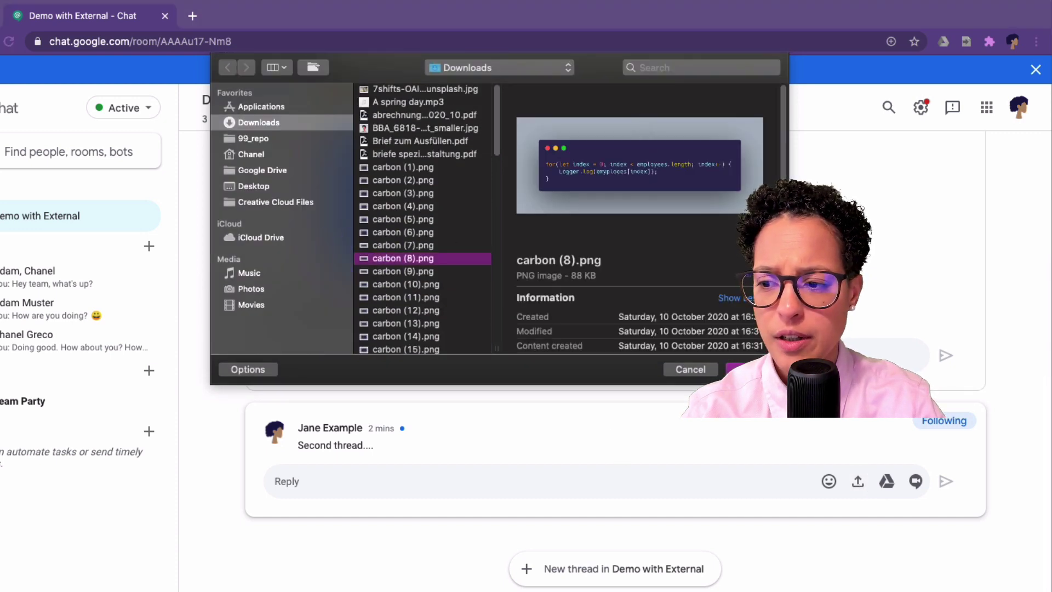
pyautogui.press('Return')
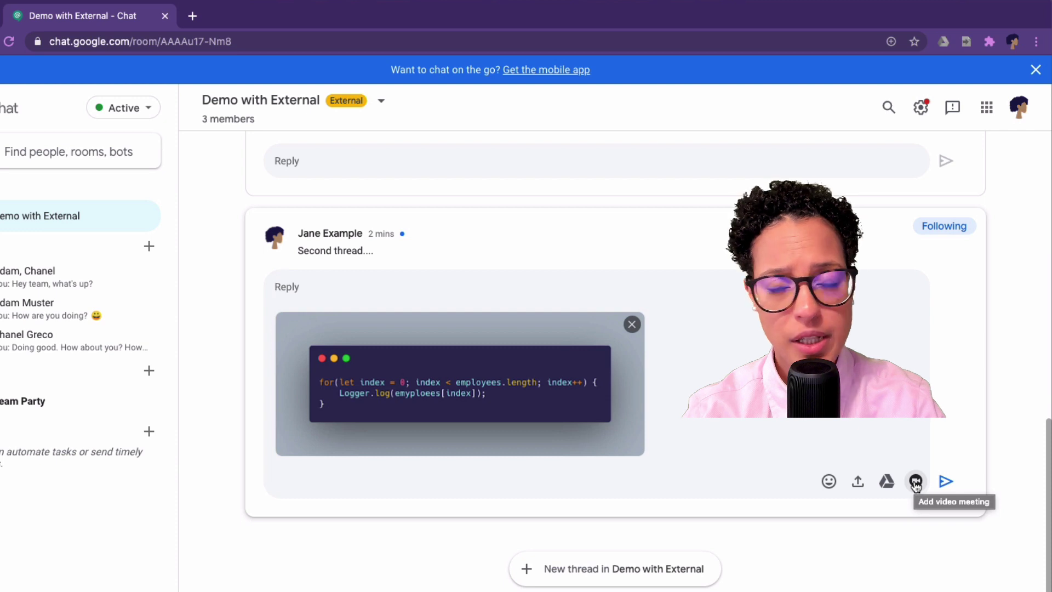
pyautogui.click(916, 483)
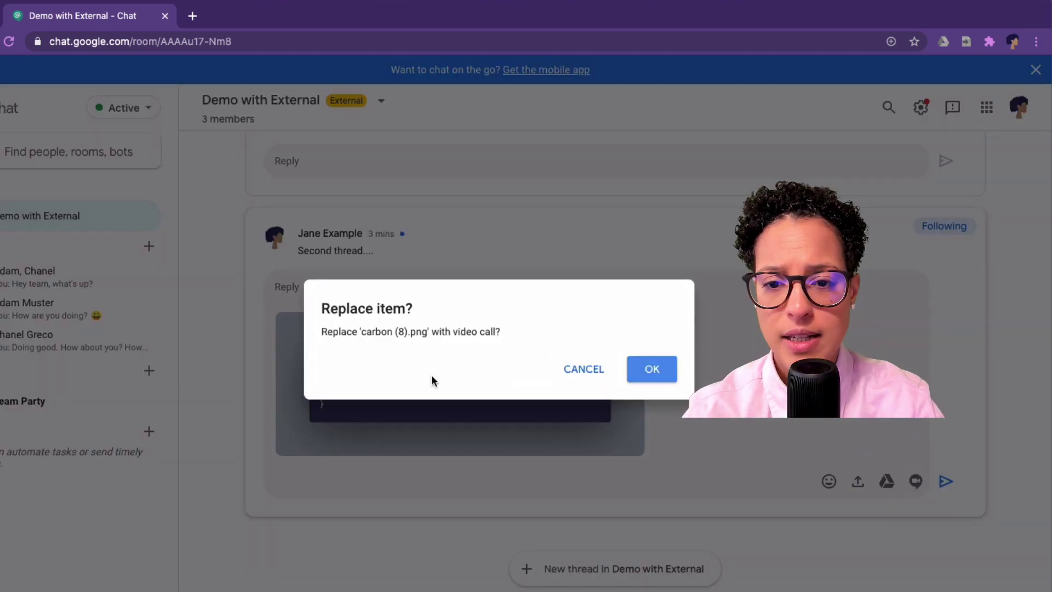
pyautogui.click(583, 371)
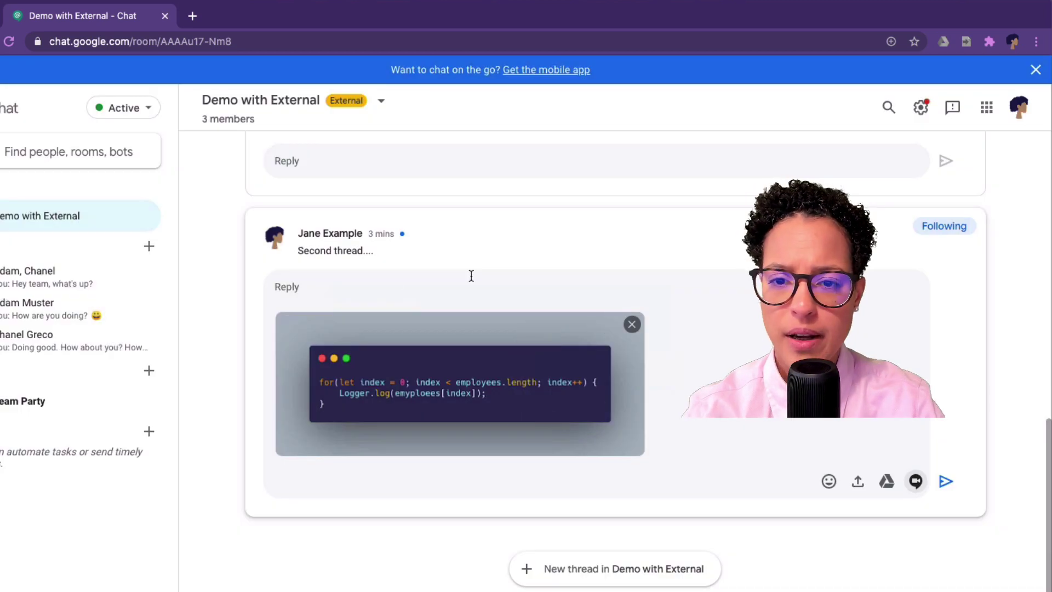
pyautogui.click(441, 291)
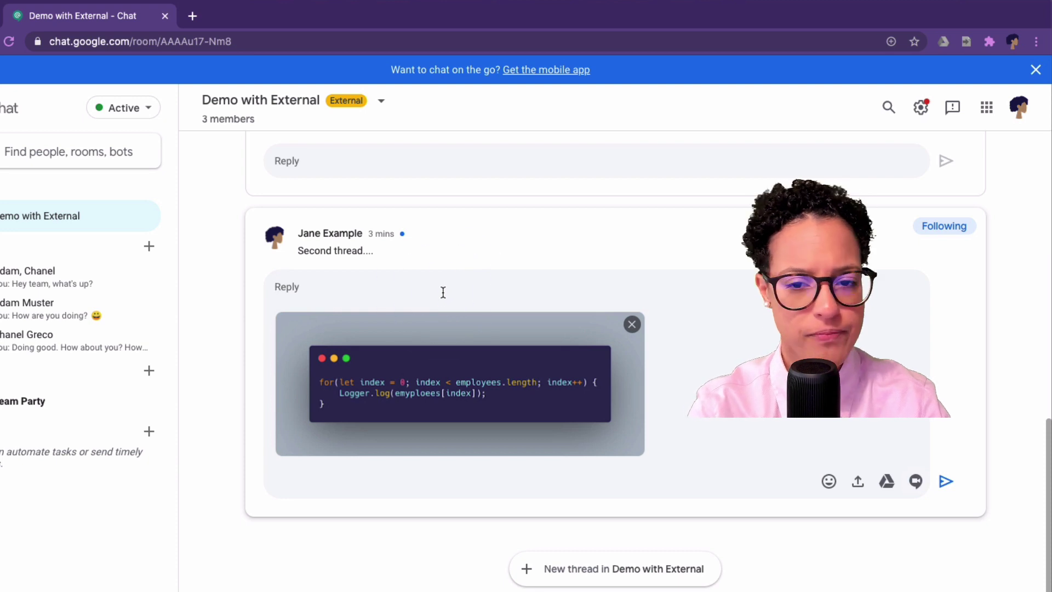
pyautogui.write('Here code snipp')
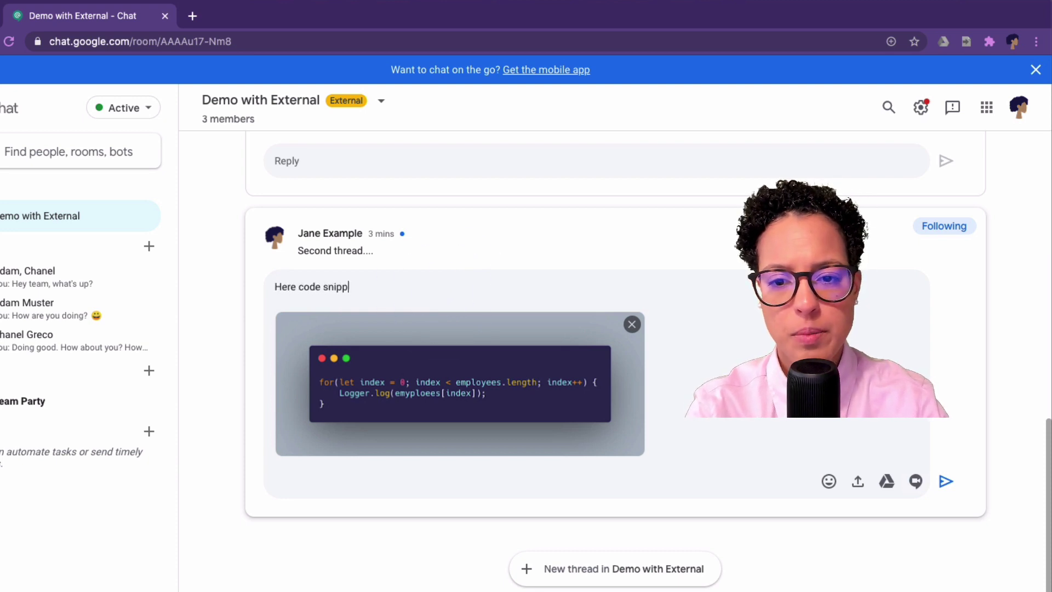
pyautogui.write('et')
pyautogui.press('Return')
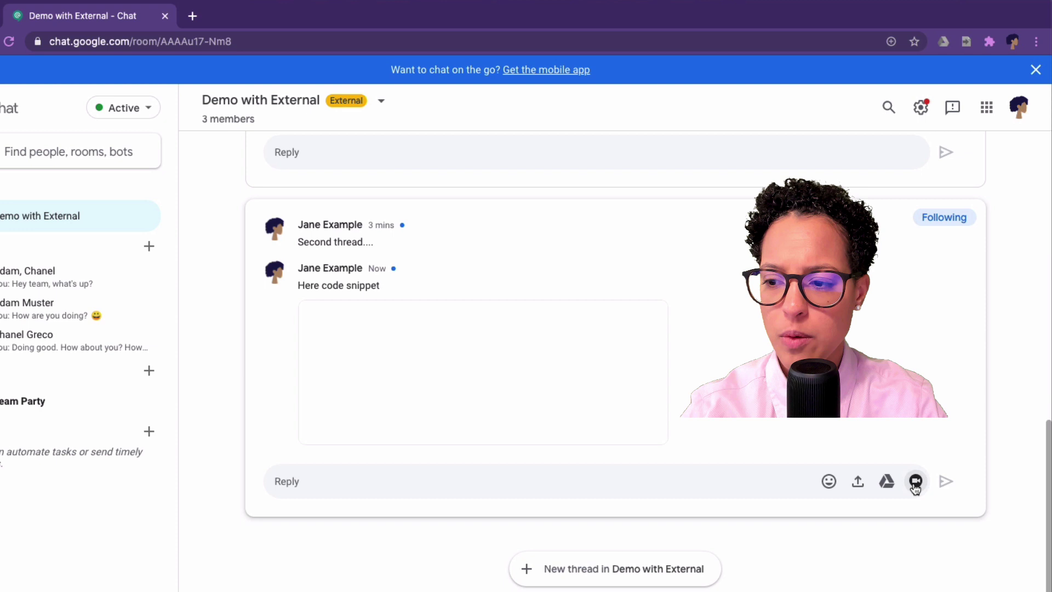
# Post a Google Meet video meeting reply, open it, then close the sign-in page.
pyautogui.click(916, 484)
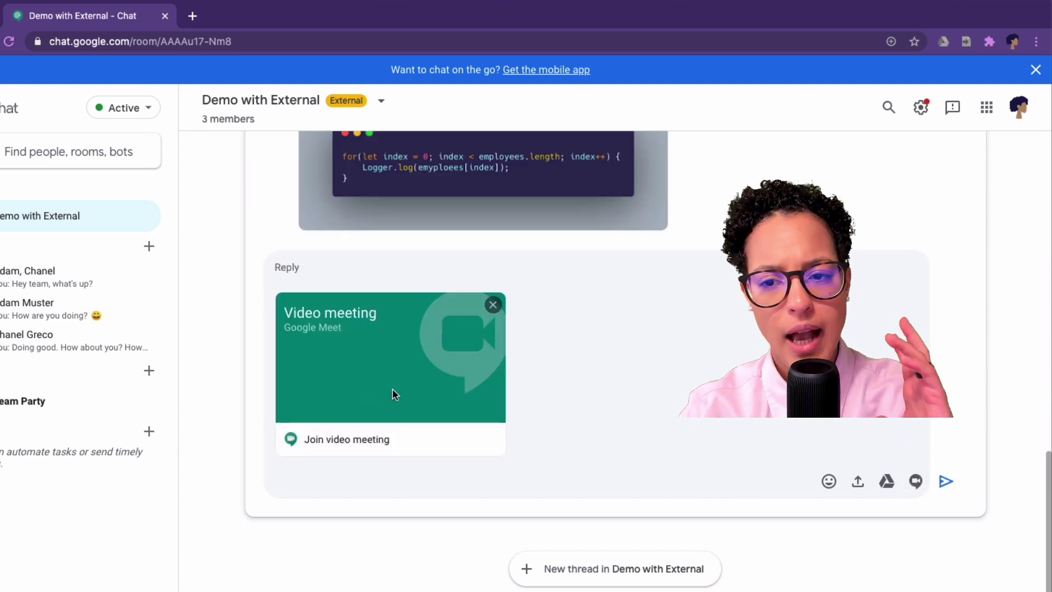
pyautogui.press('Return')
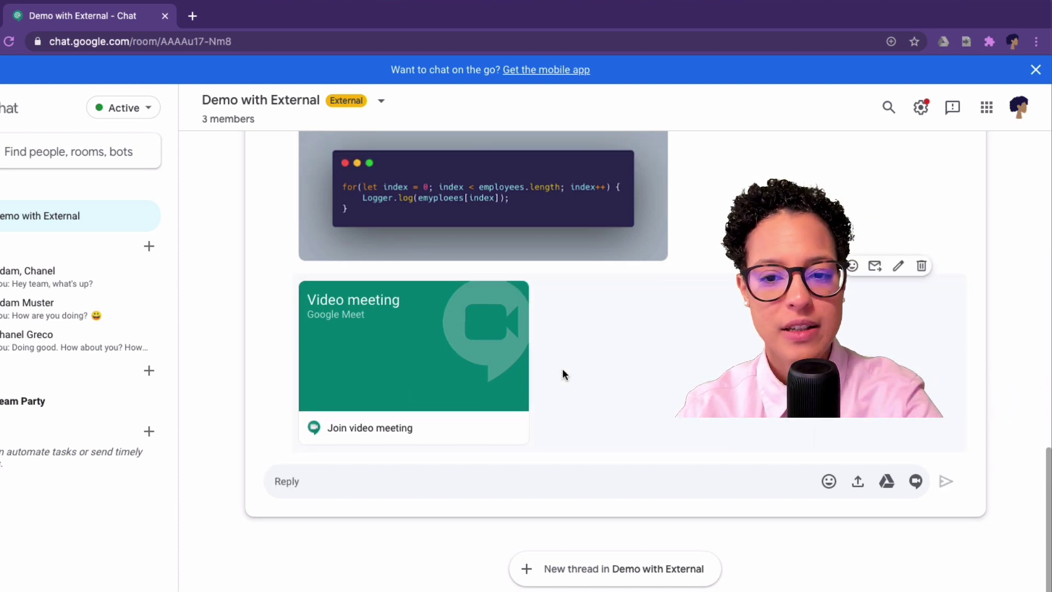
pyautogui.click(371, 378)
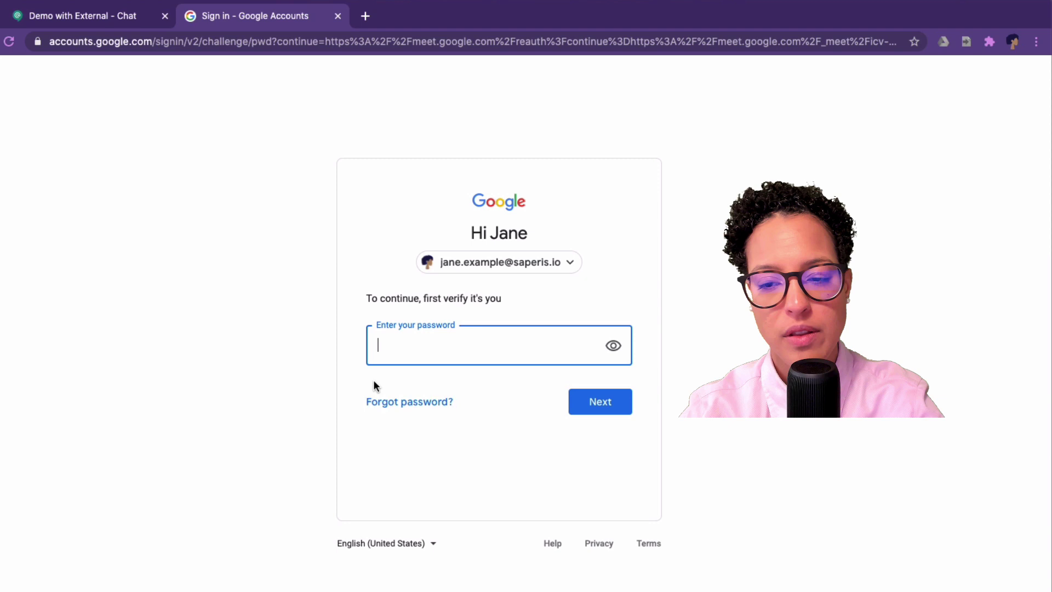
pyautogui.click(337, 17)
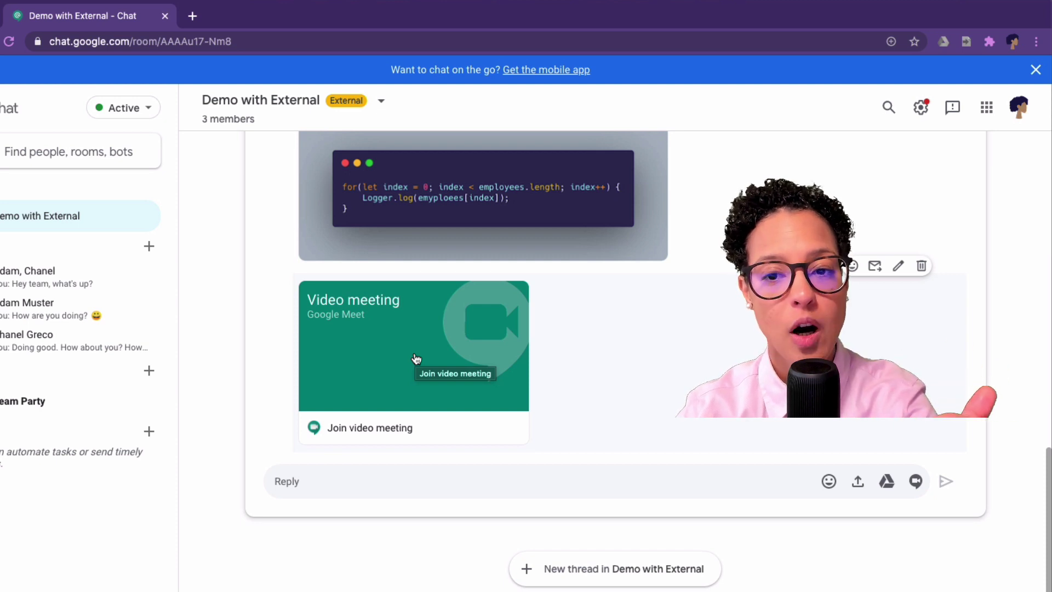
pyautogui.scroll(5, 599, 435)
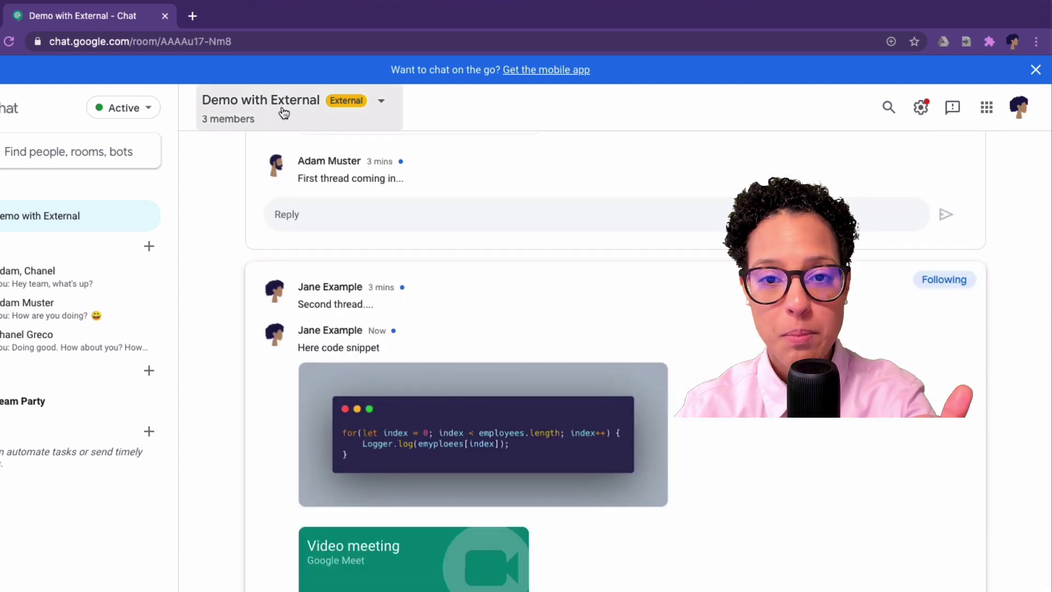
pyautogui.scroll(-5, 575, 451)
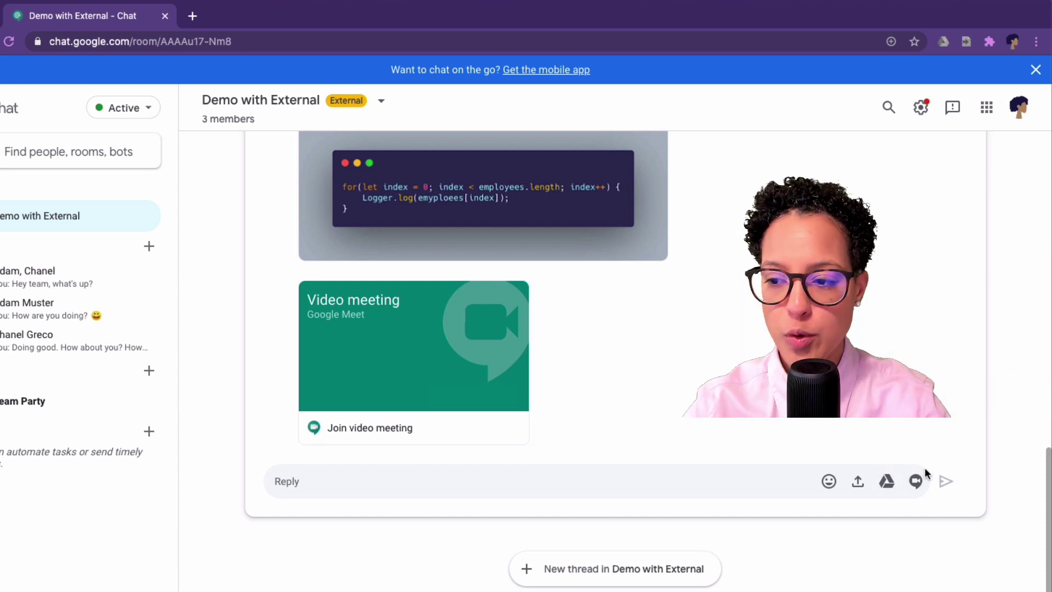
# In the colleague's direct conversation, send 'Let's have a short call' with a Google Meet meeting.
pyautogui.click(33, 304)
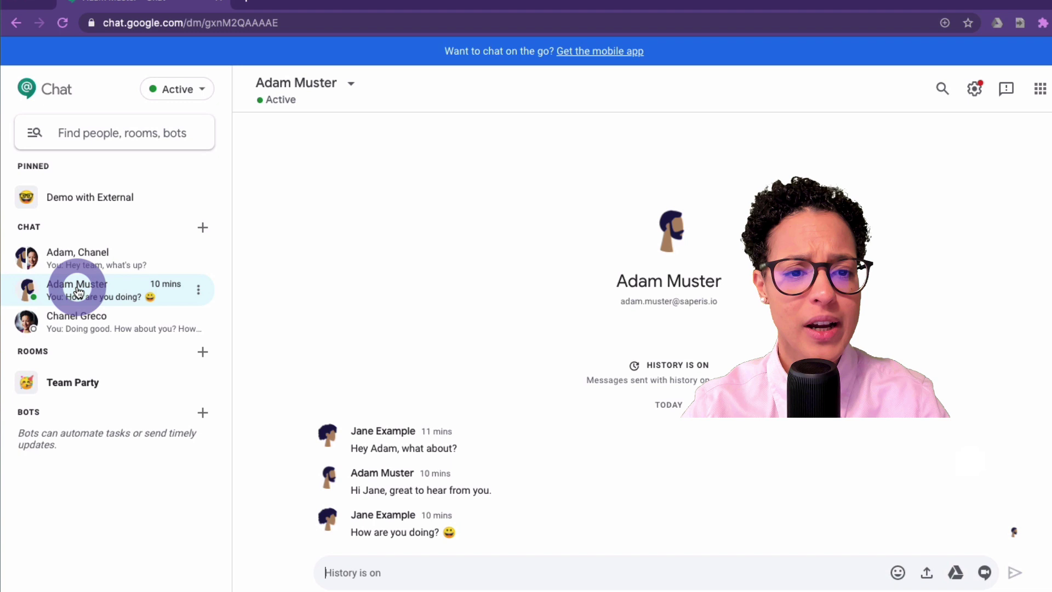
pyautogui.click(985, 572)
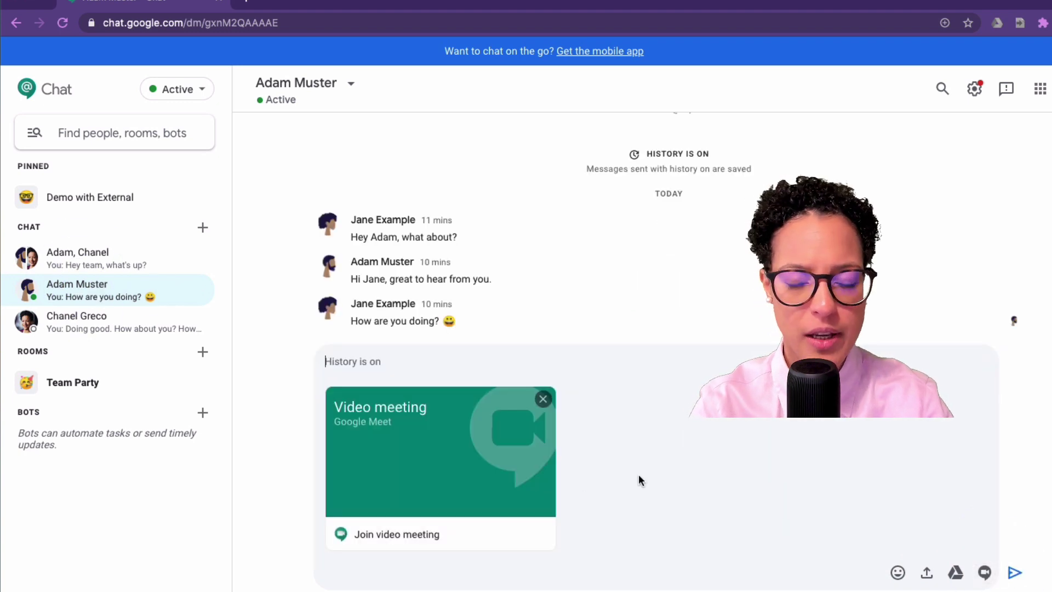
pyautogui.write("Let's havea")
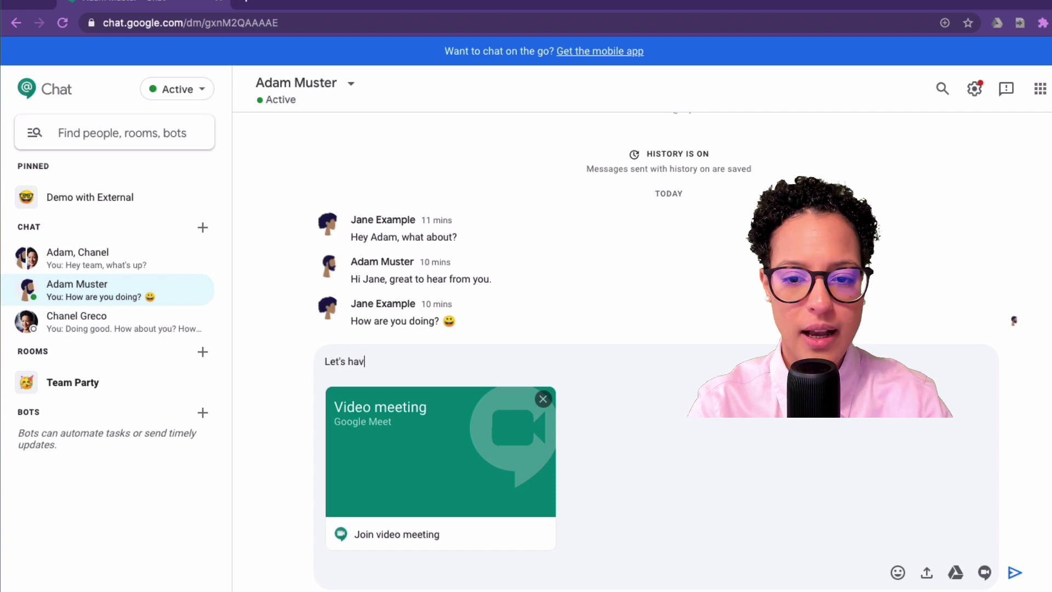
pyautogui.press('BackSpace')
pyautogui.press('BackSpace')
pyautogui.write('a short call')
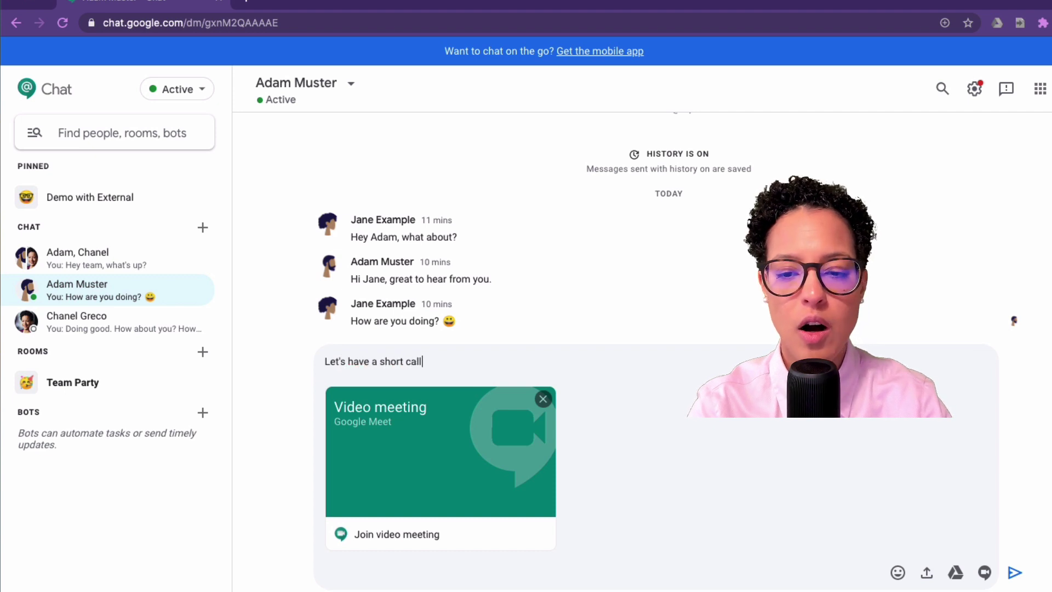
pyautogui.press('Return')
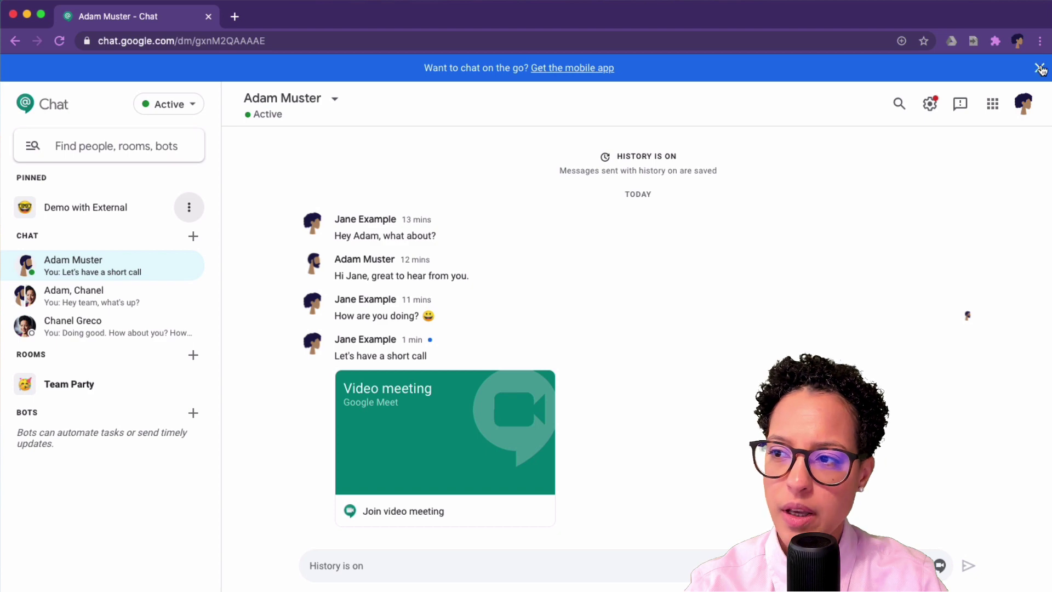
# Close the mobile-app banner, search 'party' filtered to Team Party, then exit search.
pyautogui.click(1040, 68)
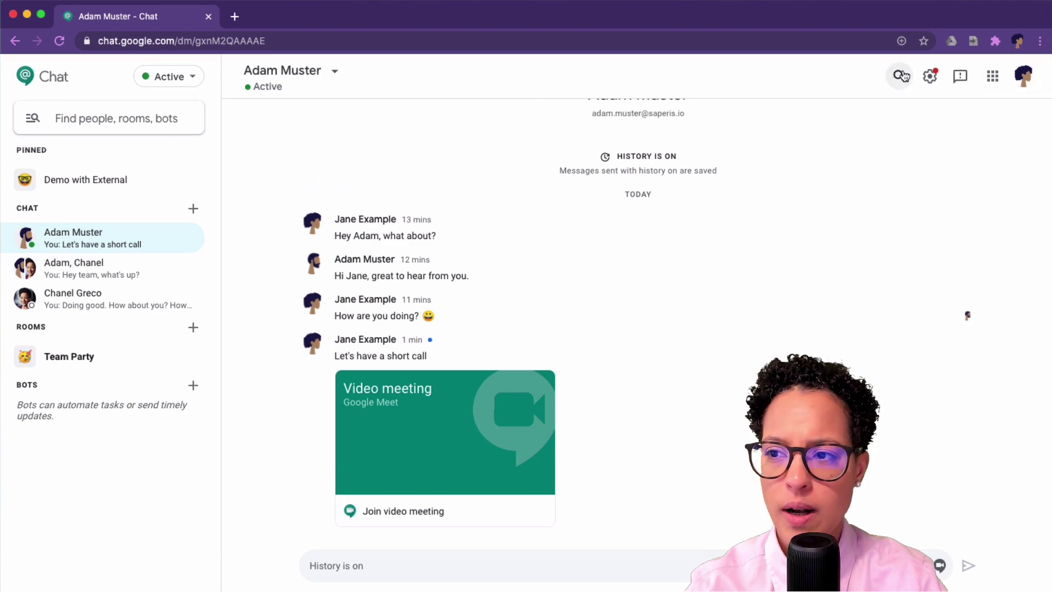
pyautogui.click(899, 75)
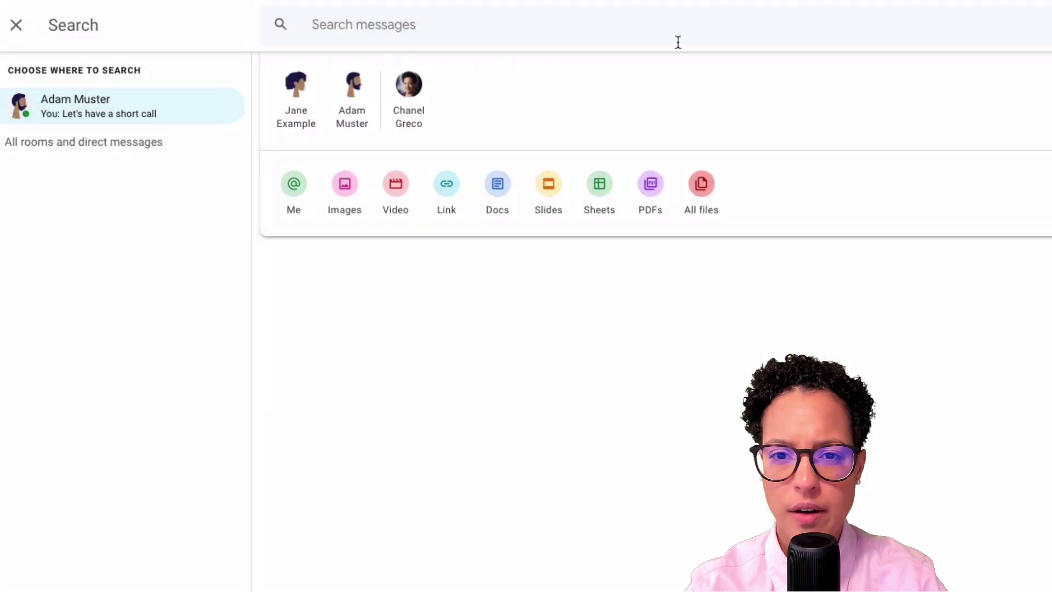
pyautogui.write('party')
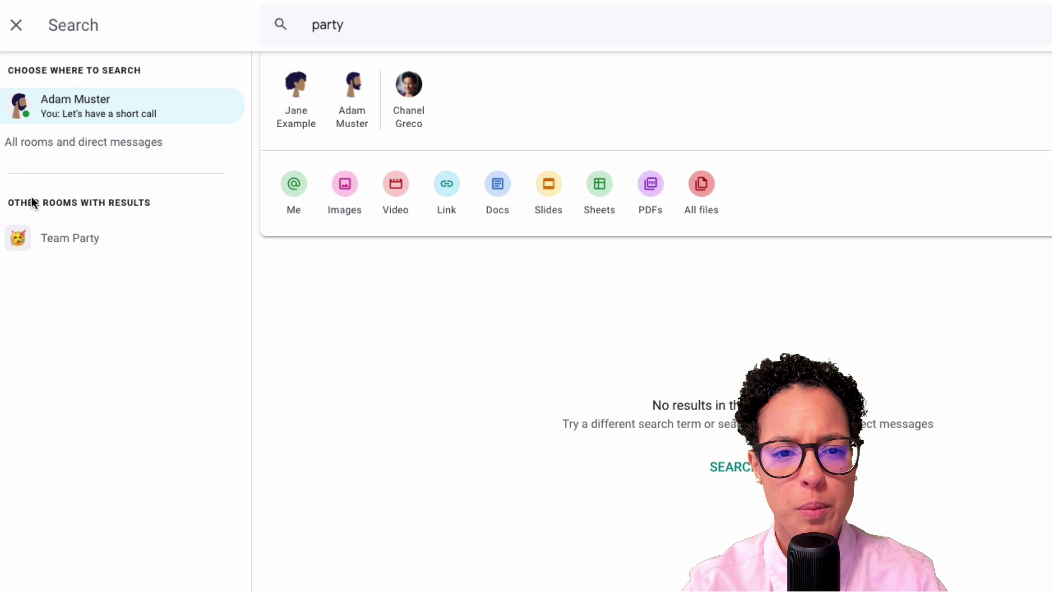
pyautogui.click(139, 243)
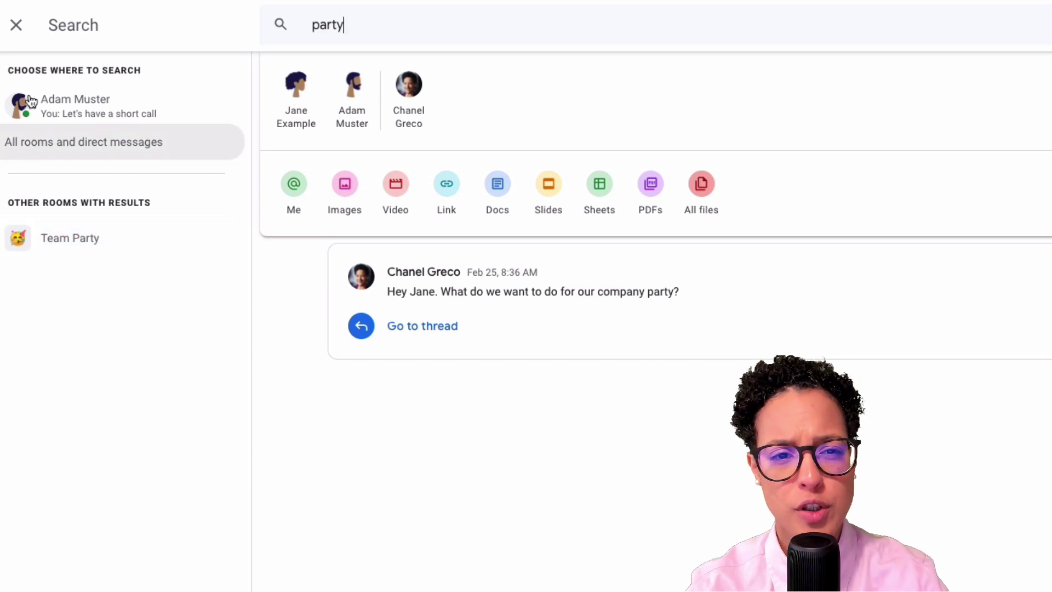
pyautogui.click(16, 27)
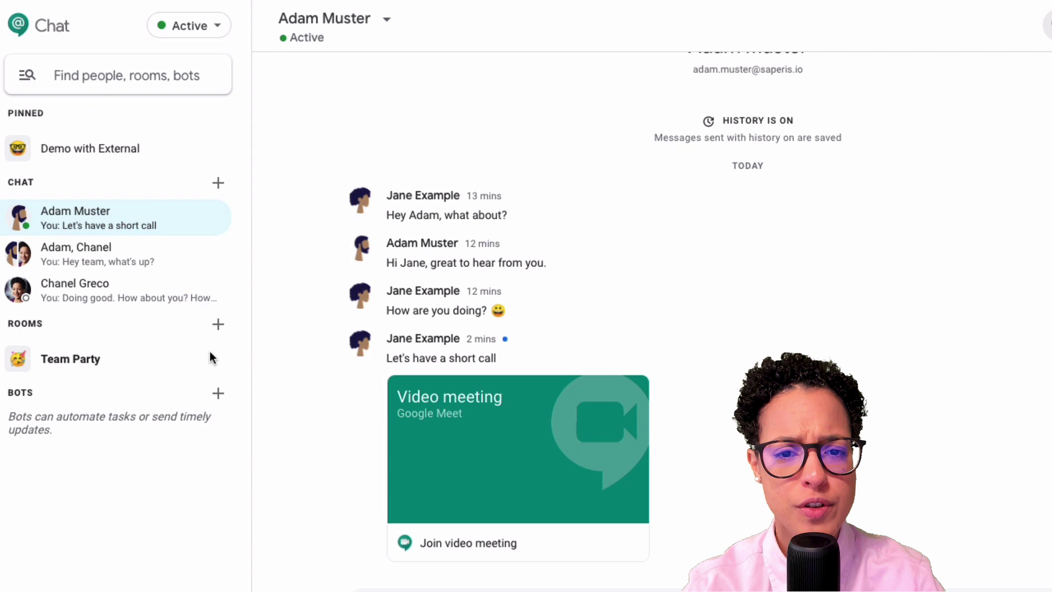
# Hide the first direct conversation using its row's Hide conversation option.
pyautogui.moveTo(227, 225)
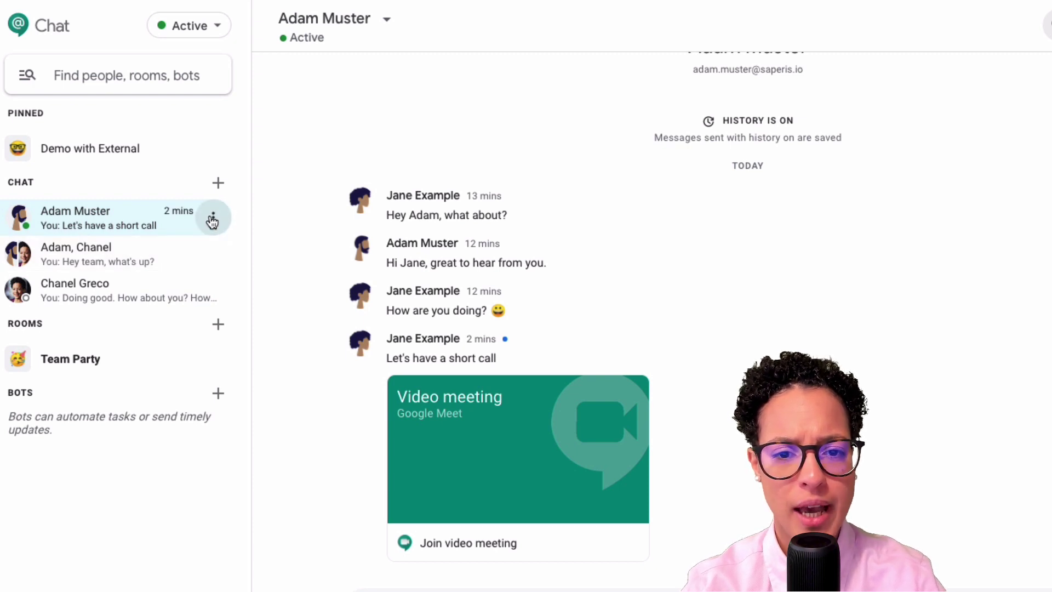
pyautogui.click(213, 221)
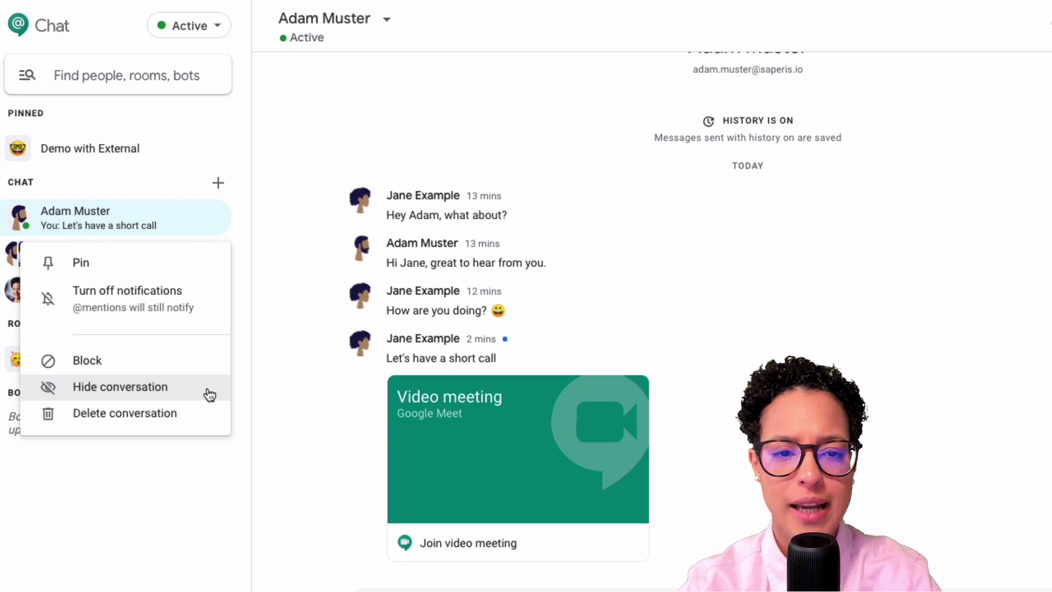
pyautogui.click(209, 394)
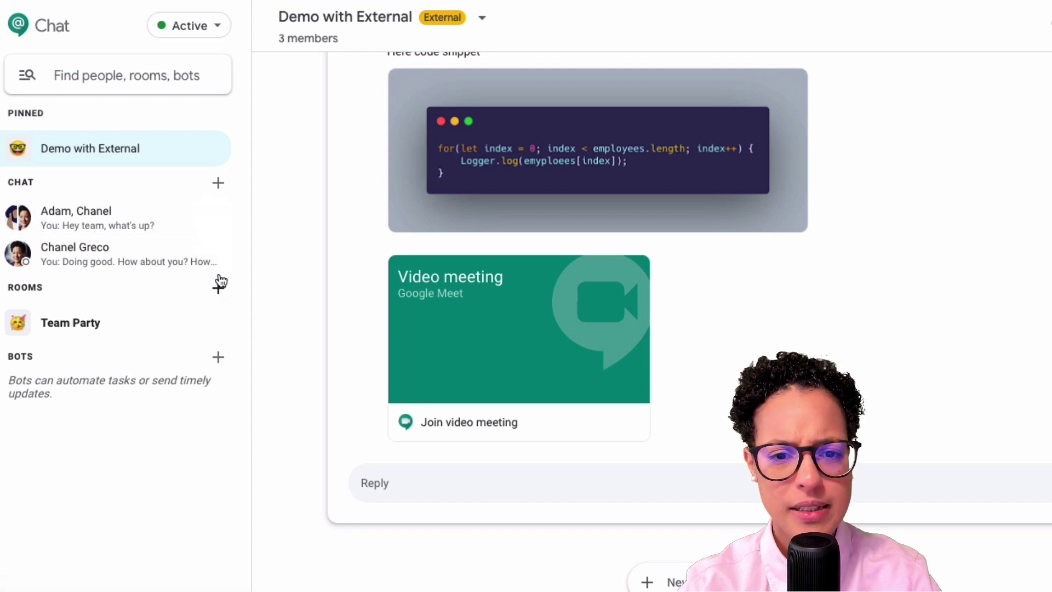
# Open and close the other direct conversation's options menu without changing anything.
pyautogui.click(215, 254)
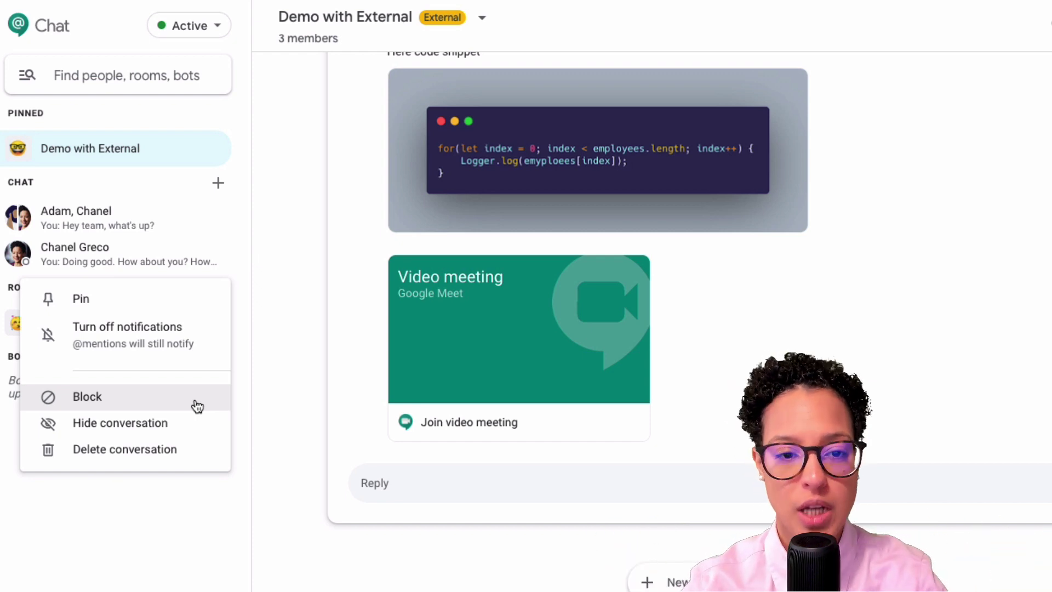
pyautogui.click(179, 537)
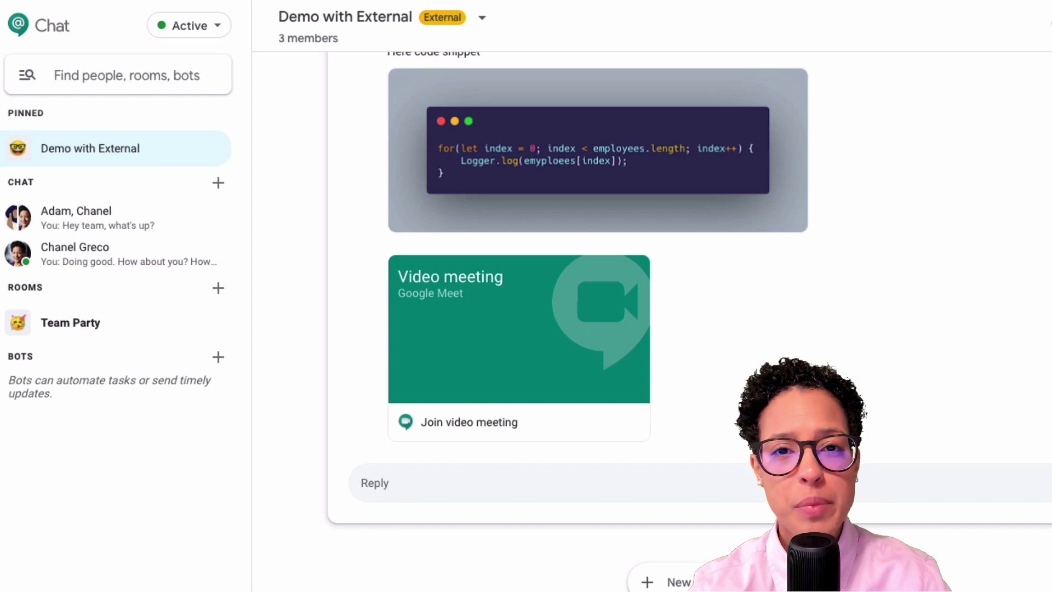
# Open the Adam, Chanel group conversation and its header options menu.
pyautogui.click(127, 221)
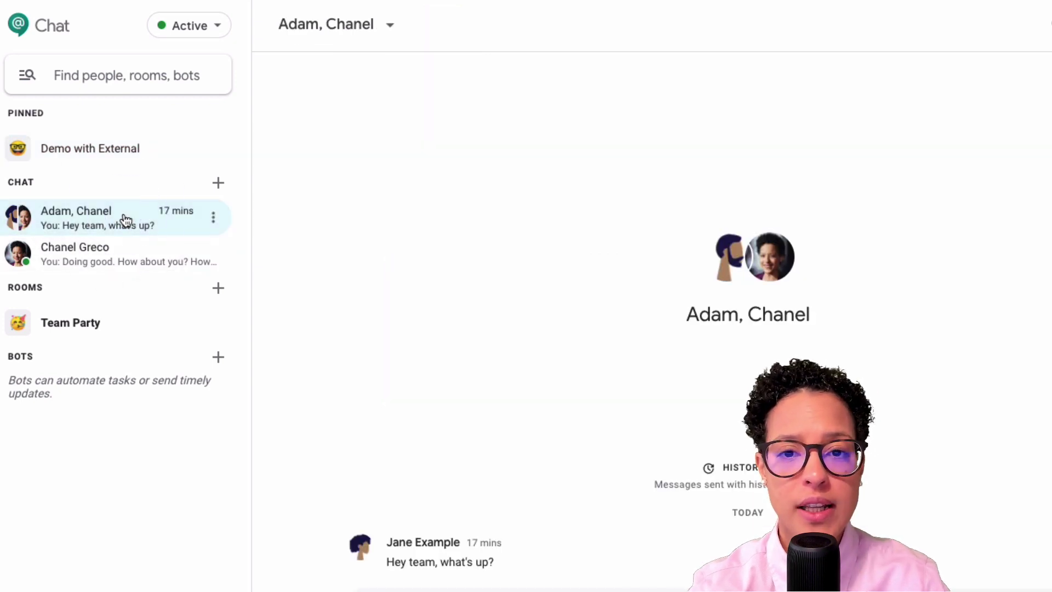
pyautogui.click(391, 28)
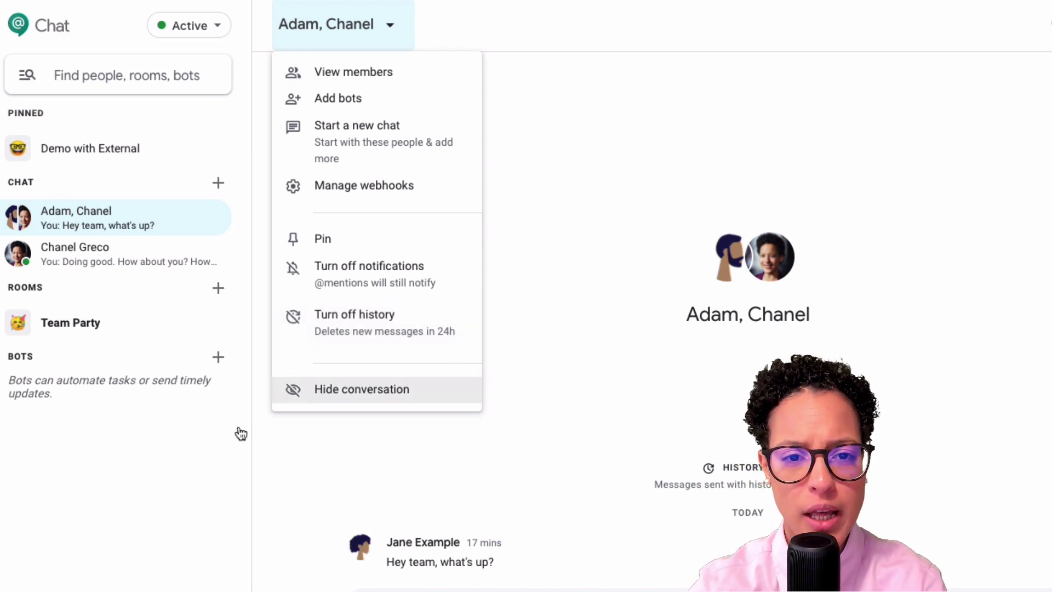
# Dismiss the conversation options and bring up the Browse rooms window.
pyautogui.click(90, 74)
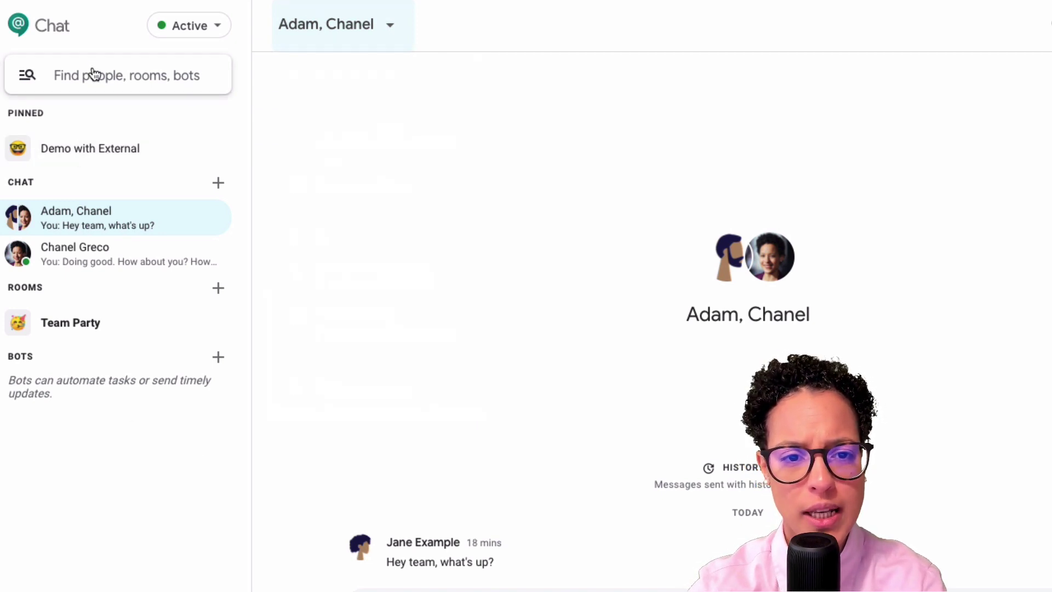
pyautogui.click(91, 71)
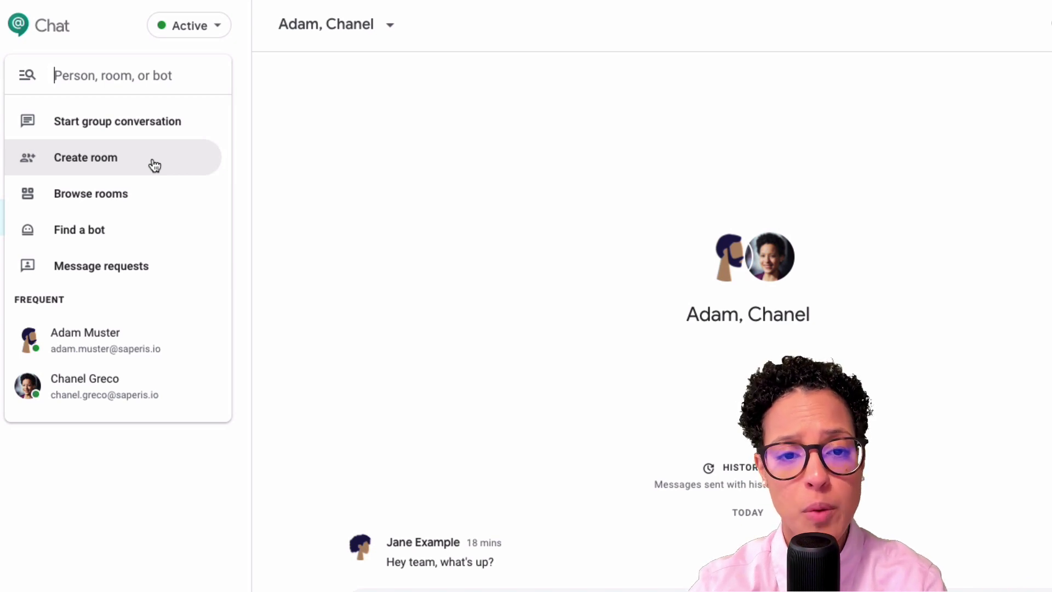
pyautogui.click(149, 195)
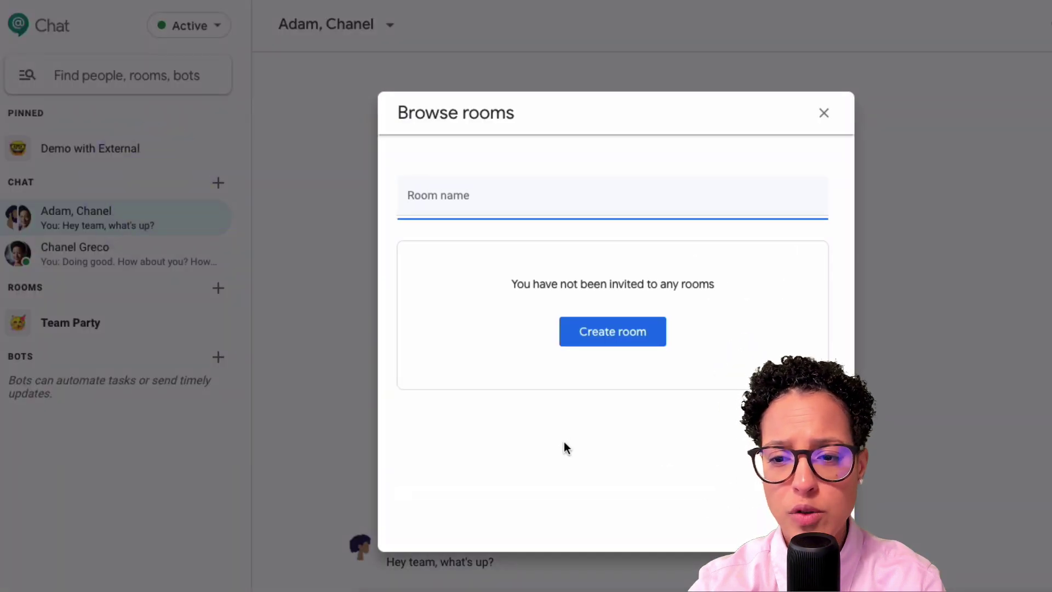
# Start creating a new room named 'party'.
pyautogui.click(664, 199)
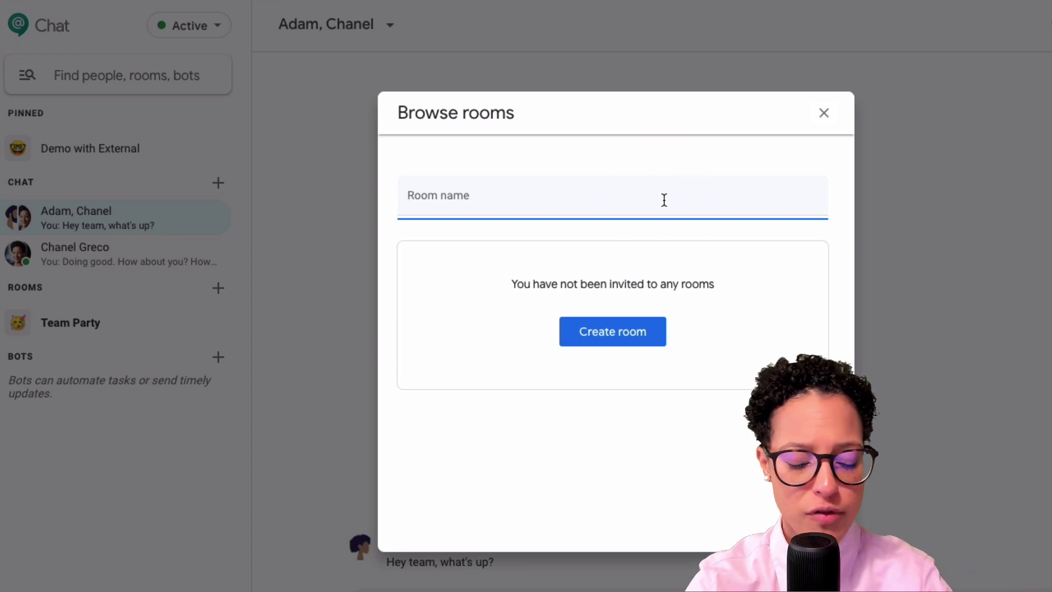
pyautogui.write('party')
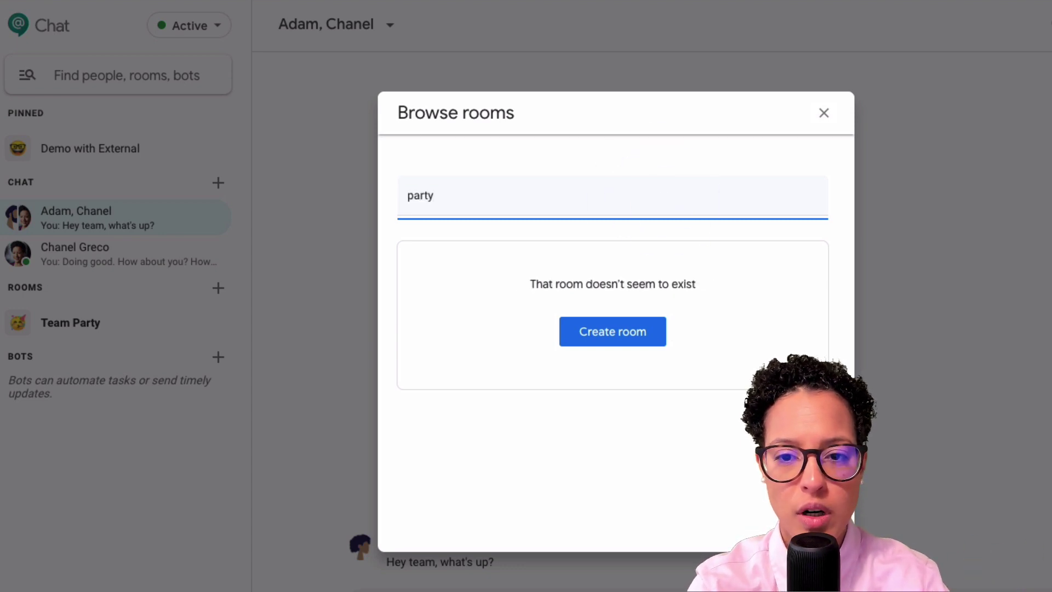
pyautogui.press('Return')
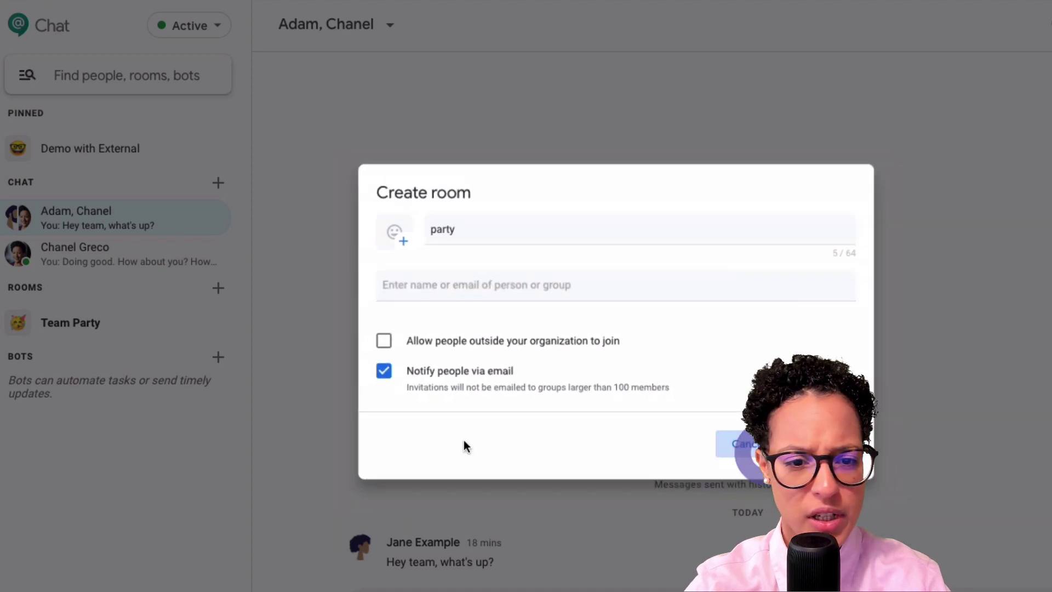
# Cancel the room creation and return to Browse rooms.
pyautogui.press('Escape')
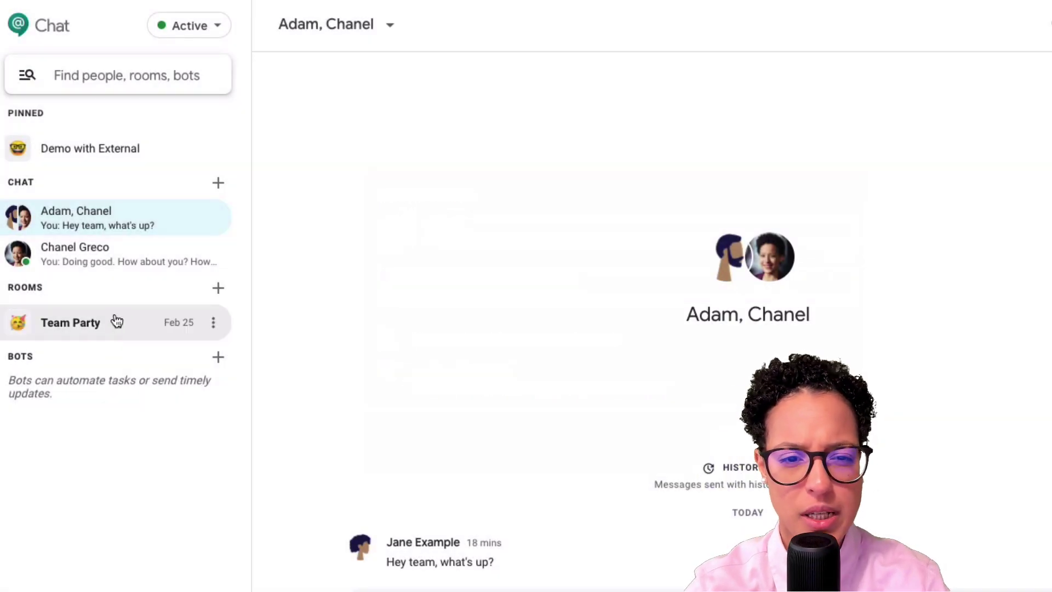
pyautogui.click(101, 67)
pyautogui.click(99, 205)
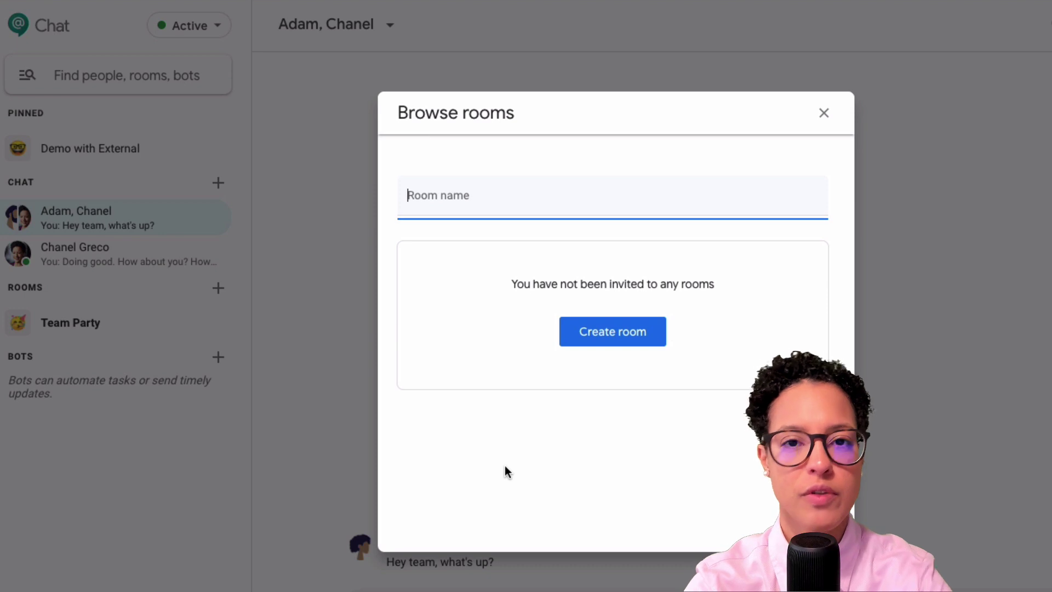
# Close Browse rooms and open the bot catalog through Find a bot.
pyautogui.click(825, 114)
pyautogui.click(93, 75)
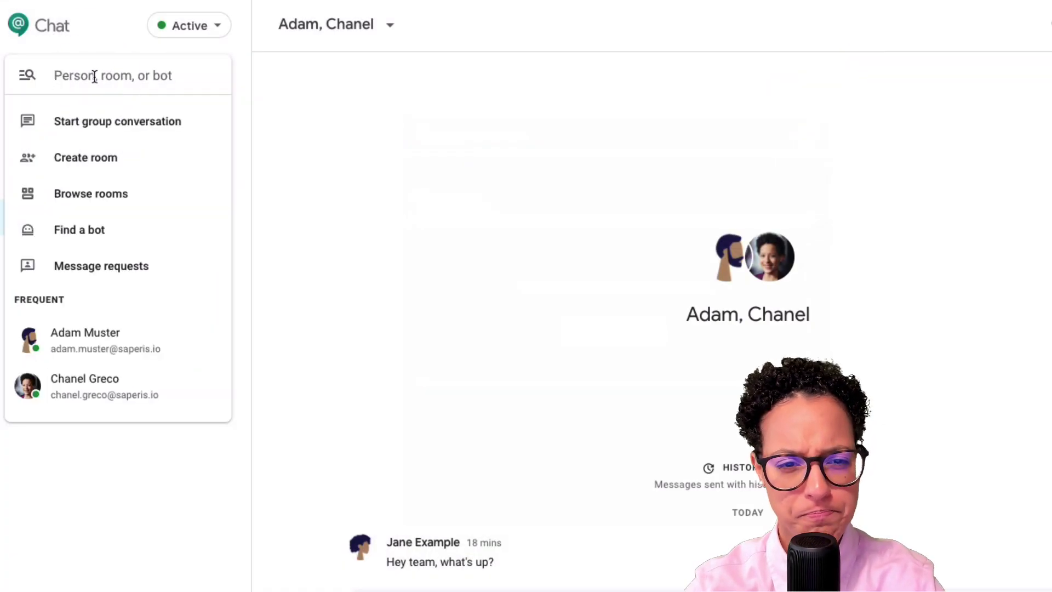
pyautogui.click(136, 230)
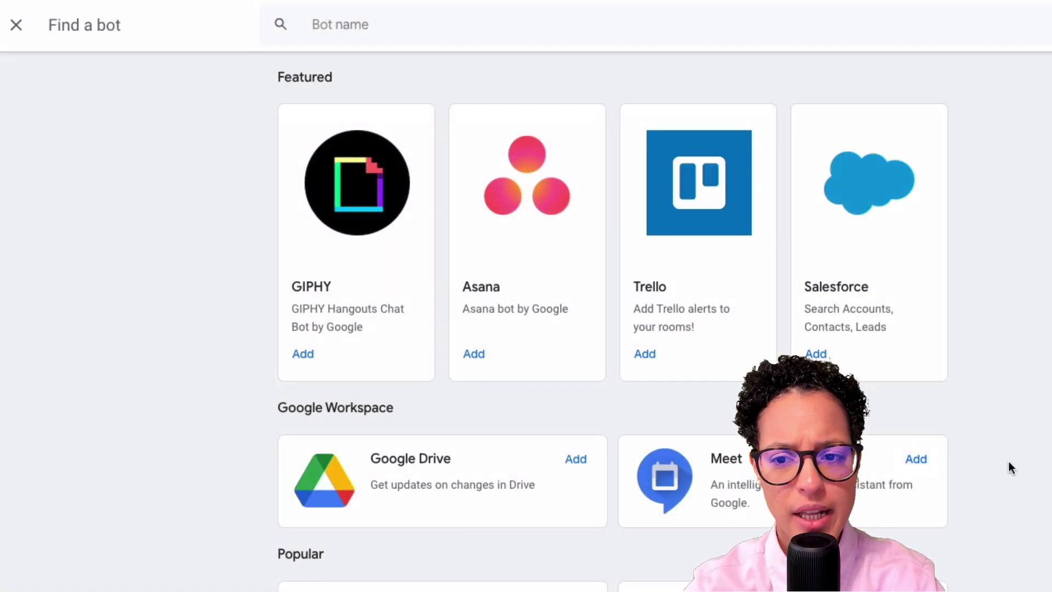
pyautogui.scroll(-3, 1008, 463)
pyautogui.scroll(3, 1009, 463)
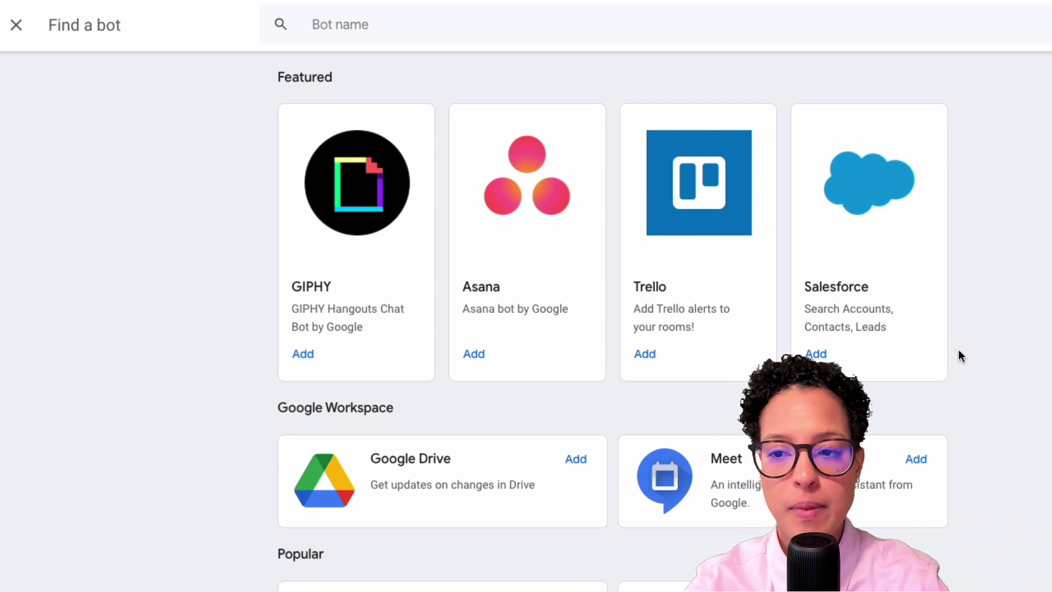
# Add the Google Drive bot and start a conversation with it.
pyautogui.click(585, 462)
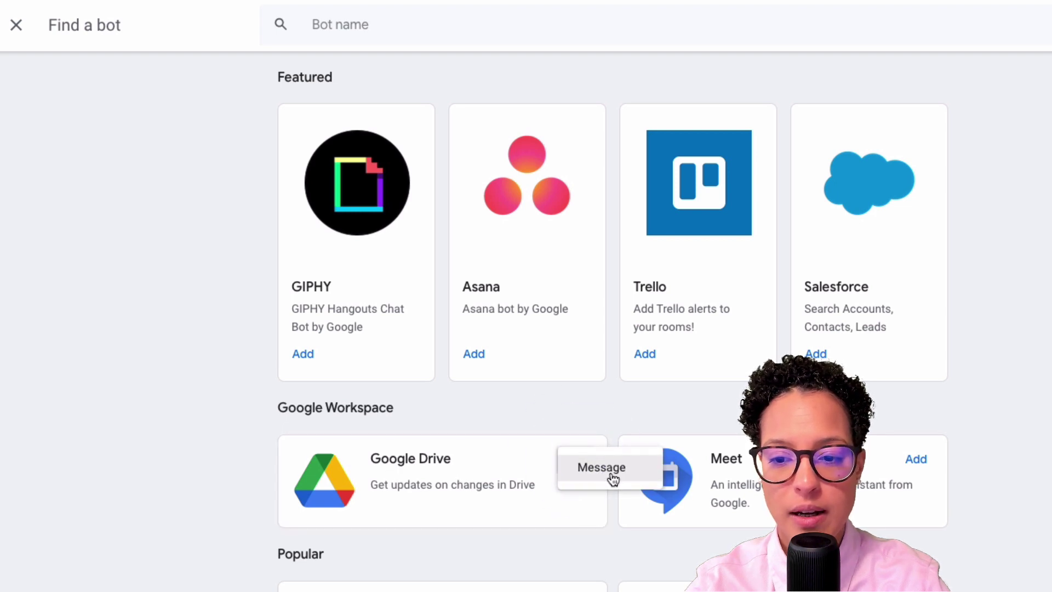
pyautogui.click(610, 474)
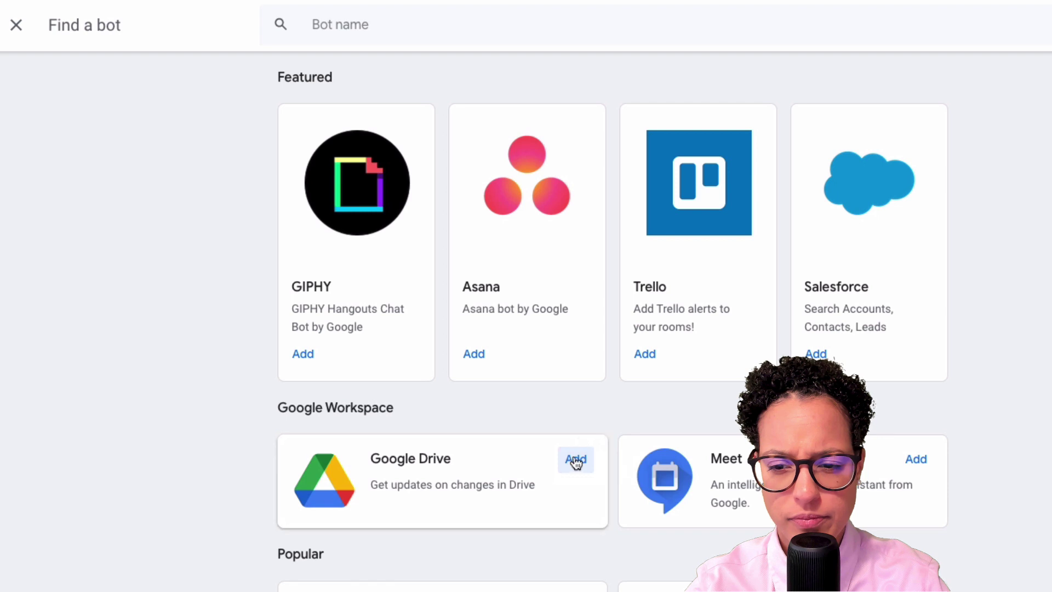
pyautogui.click(575, 460)
pyautogui.click(587, 467)
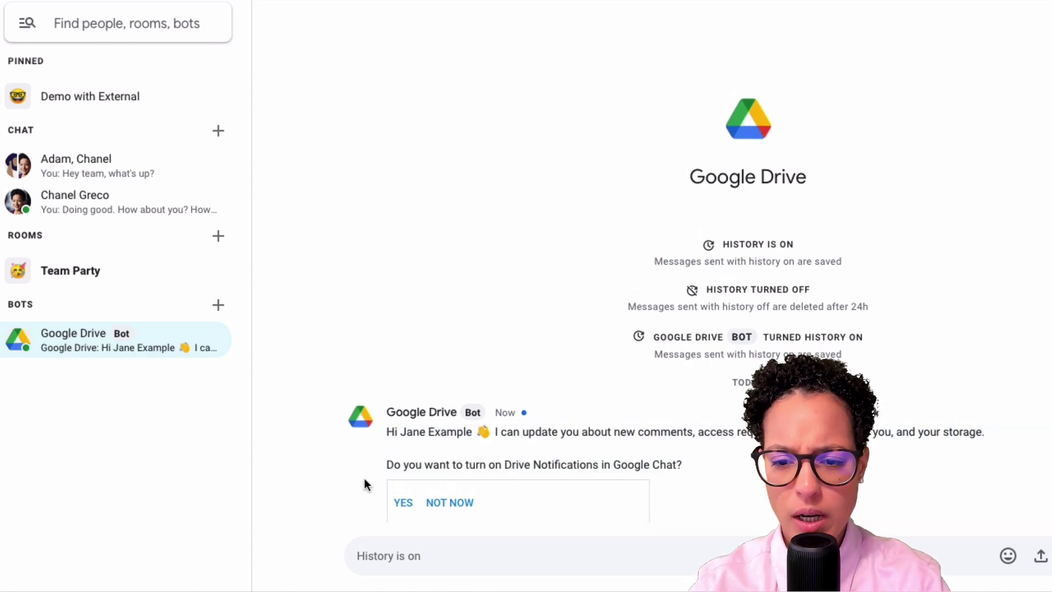
# Answer YES to turn on Drive notifications in Google Chat.
pyautogui.click(404, 502)
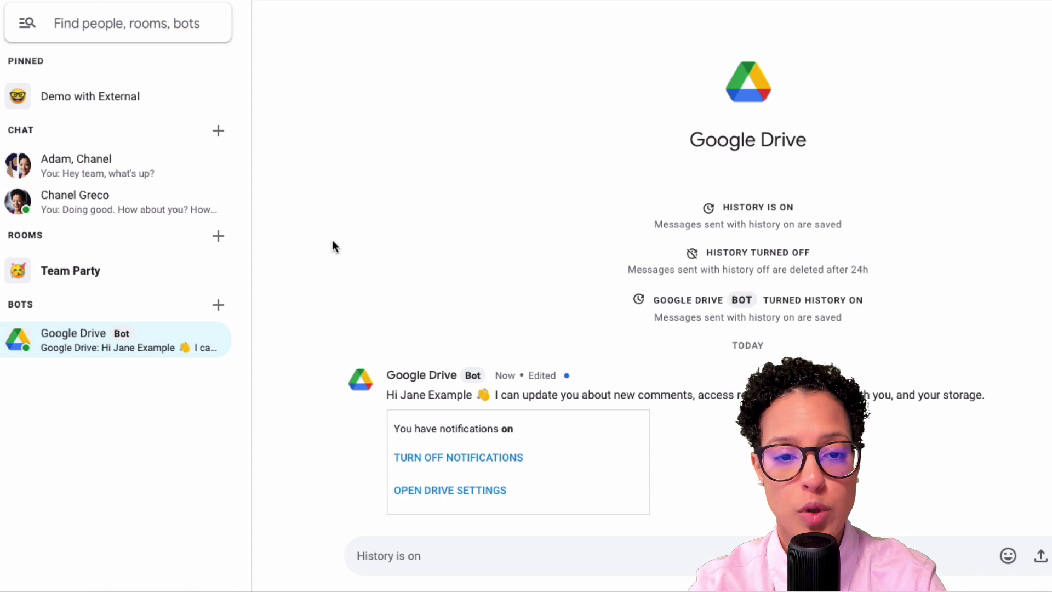
# Go to Message requests under Spam and open the external contact's request.
pyautogui.click(94, 30)
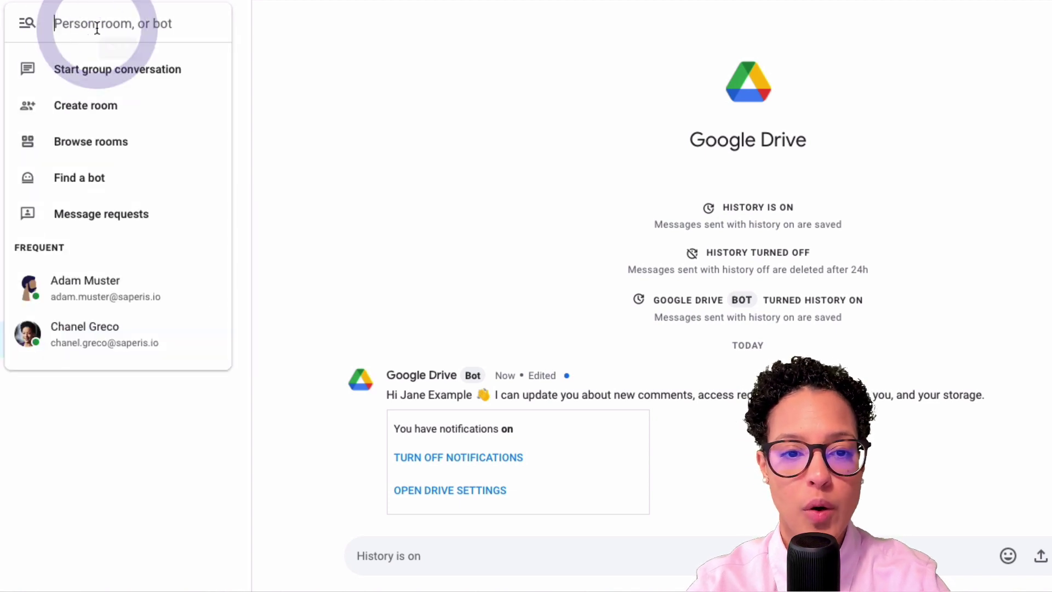
pyautogui.click(86, 191)
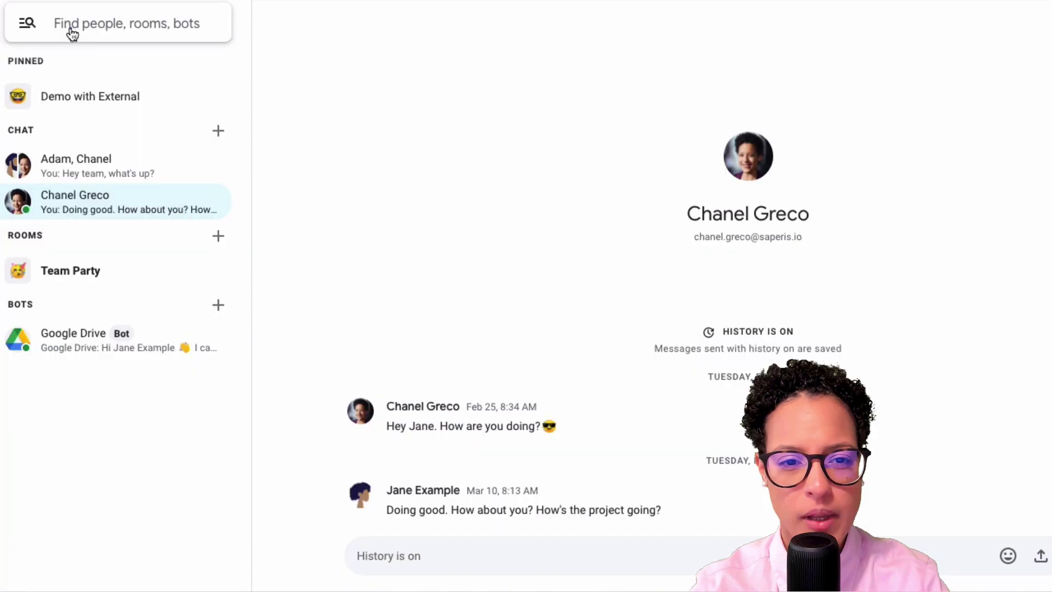
pyautogui.click(71, 33)
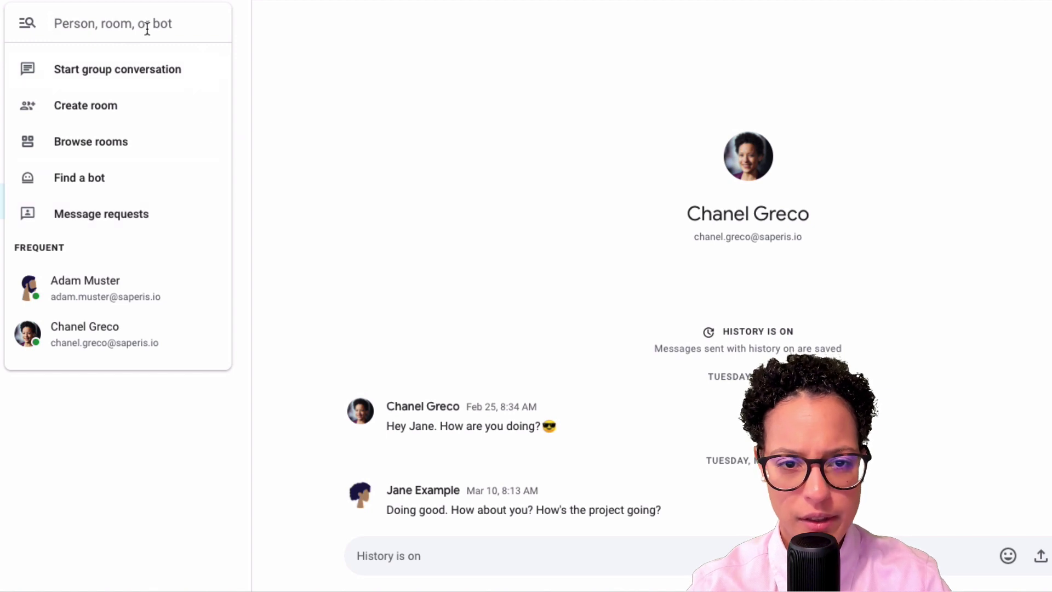
pyautogui.click(156, 233)
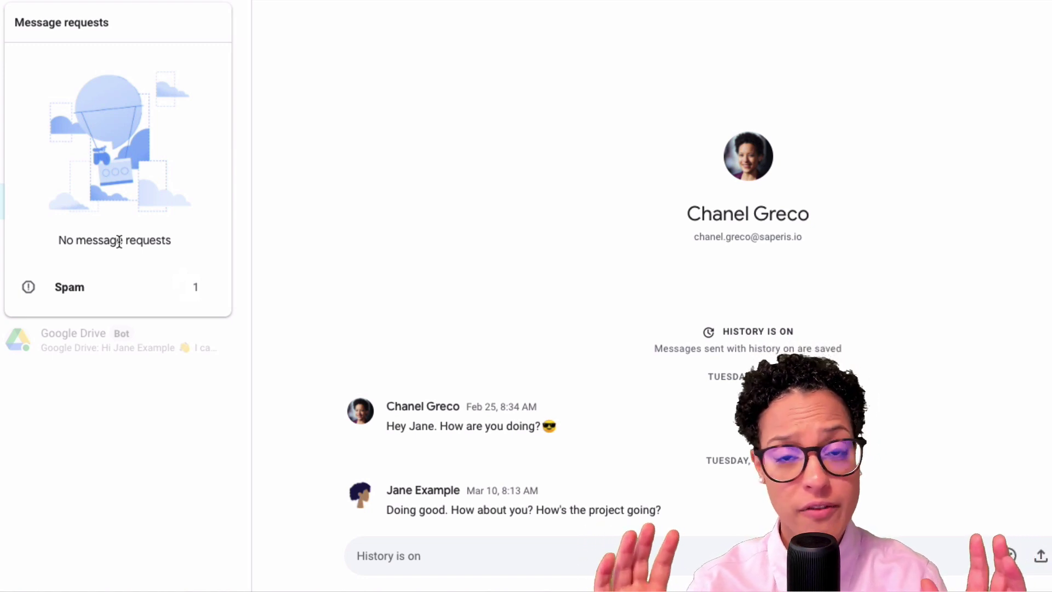
pyautogui.click(85, 288)
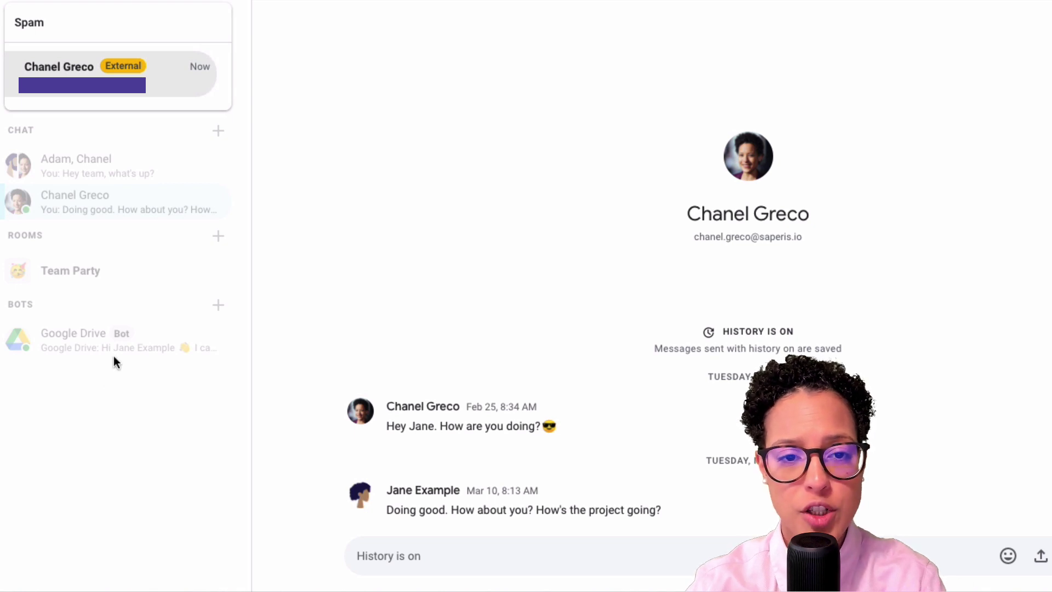
pyautogui.click(79, 68)
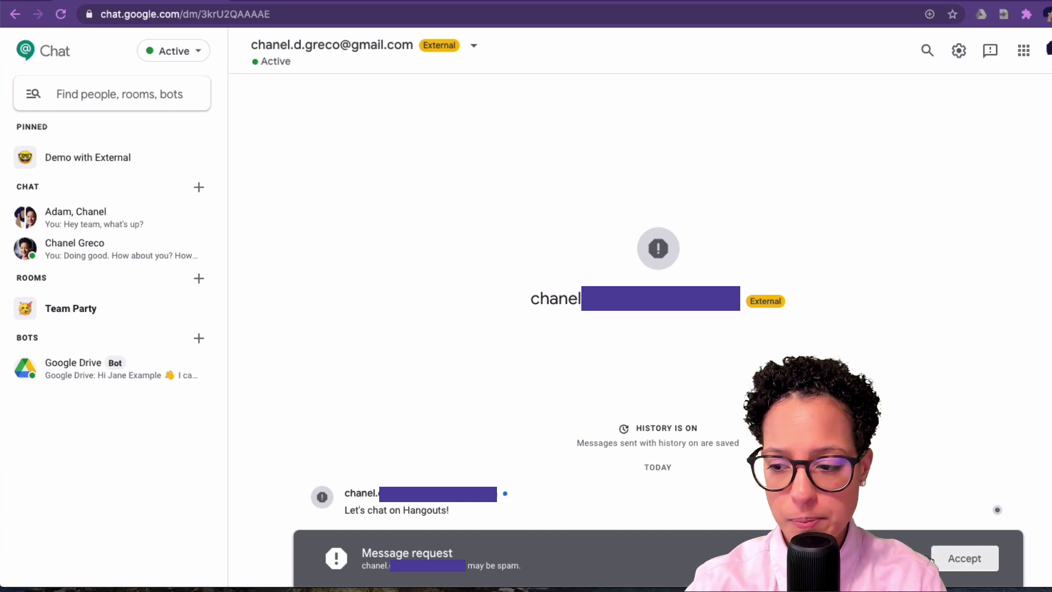
# Accept the external contact's message request and open Chat Settings from the gear menu.
pyautogui.click(965, 558)
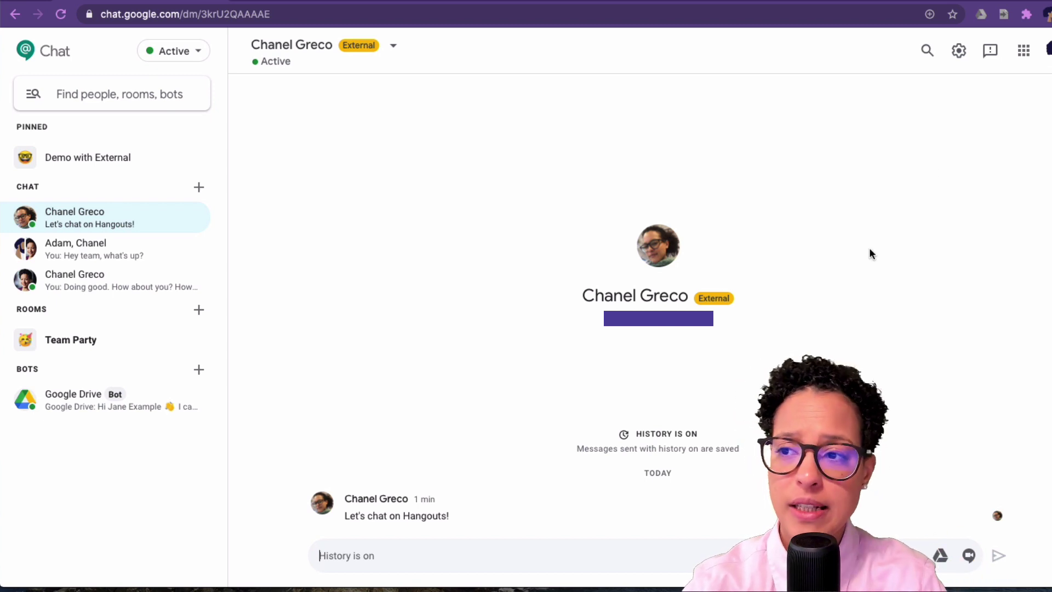
pyautogui.click(959, 51)
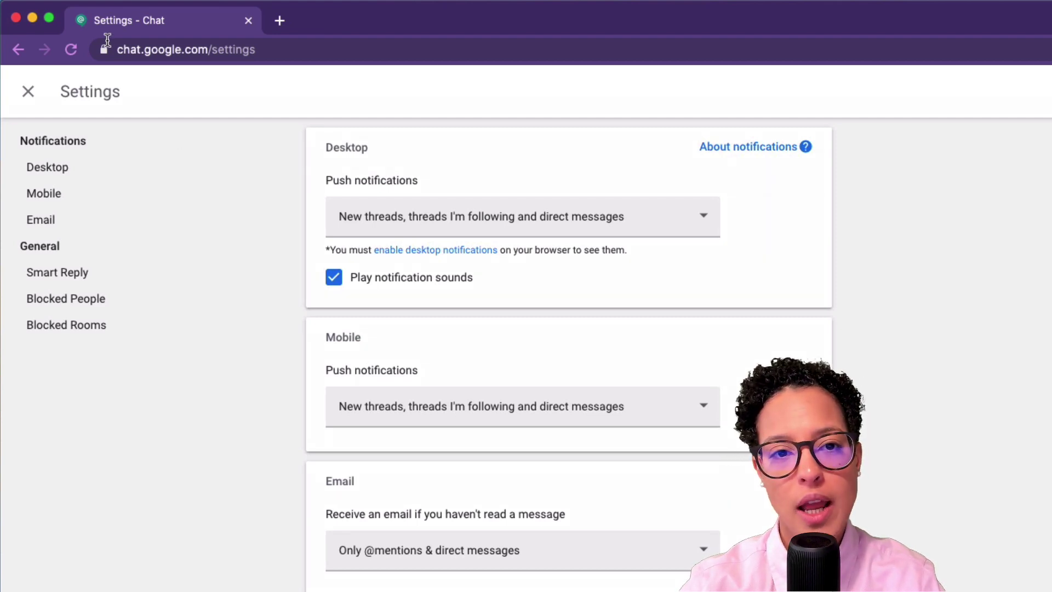
# Pin the Settings - Chat browser tab and review the notification settings.
pyautogui.rightClick(112, 22)
pyautogui.click(166, 120)
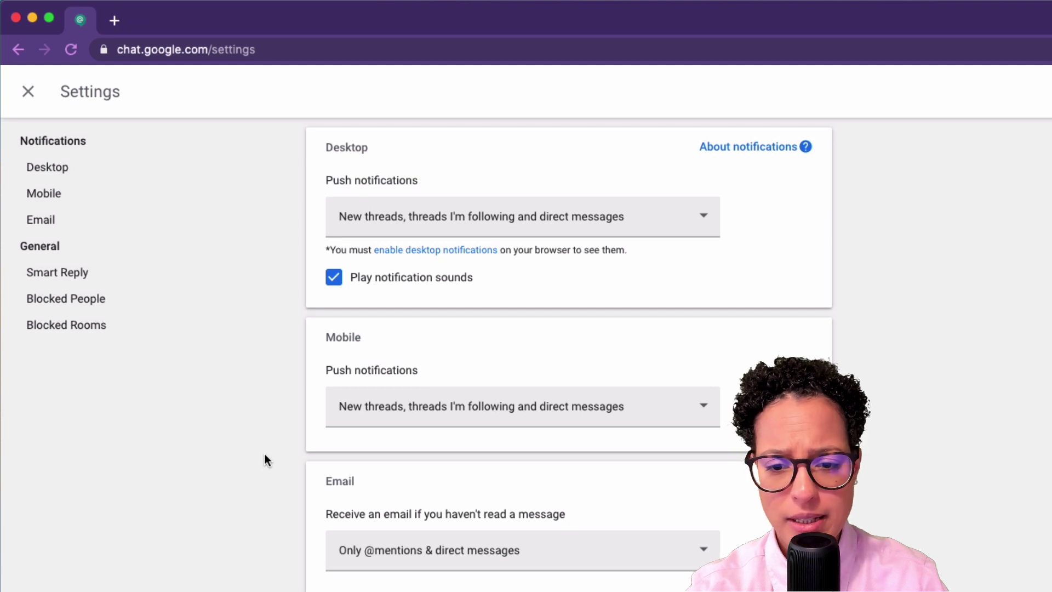
pyautogui.scroll(-3, 438, 463)
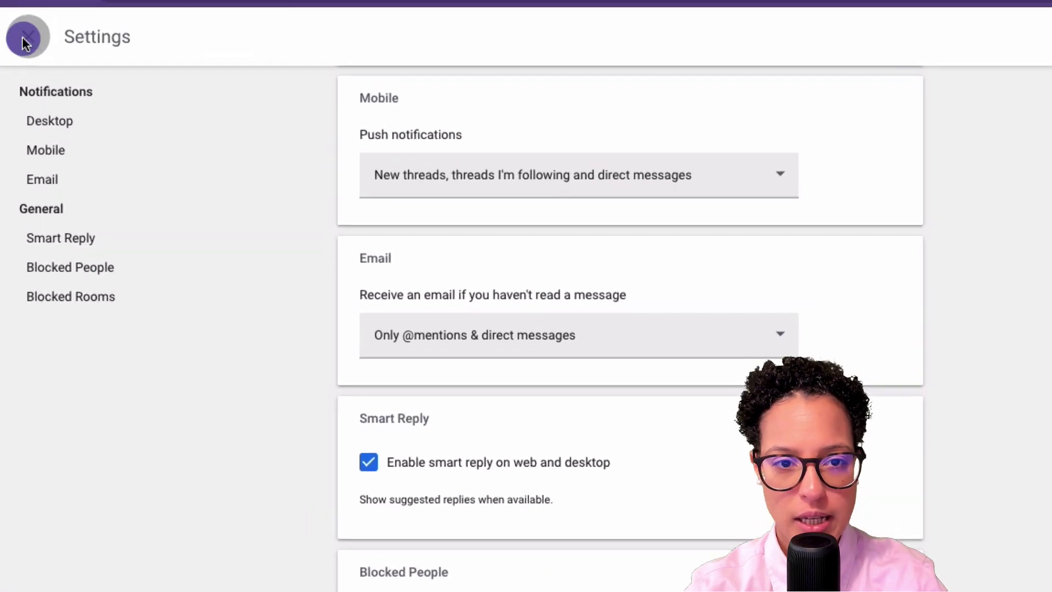
# Close Settings and bring up the status dropdown listing mute durations.
pyautogui.click(23, 38)
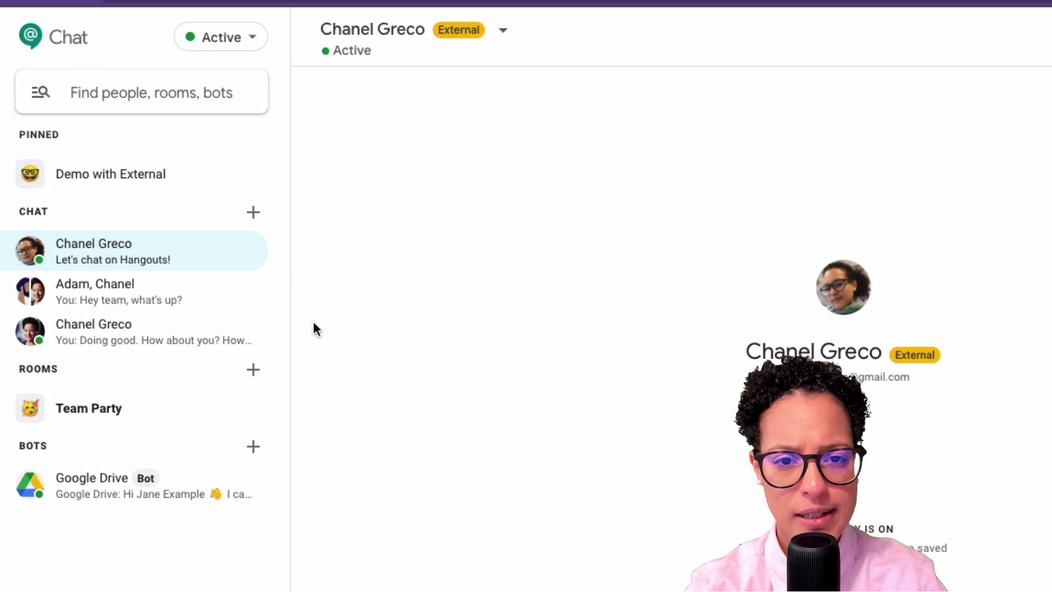
pyautogui.click(253, 38)
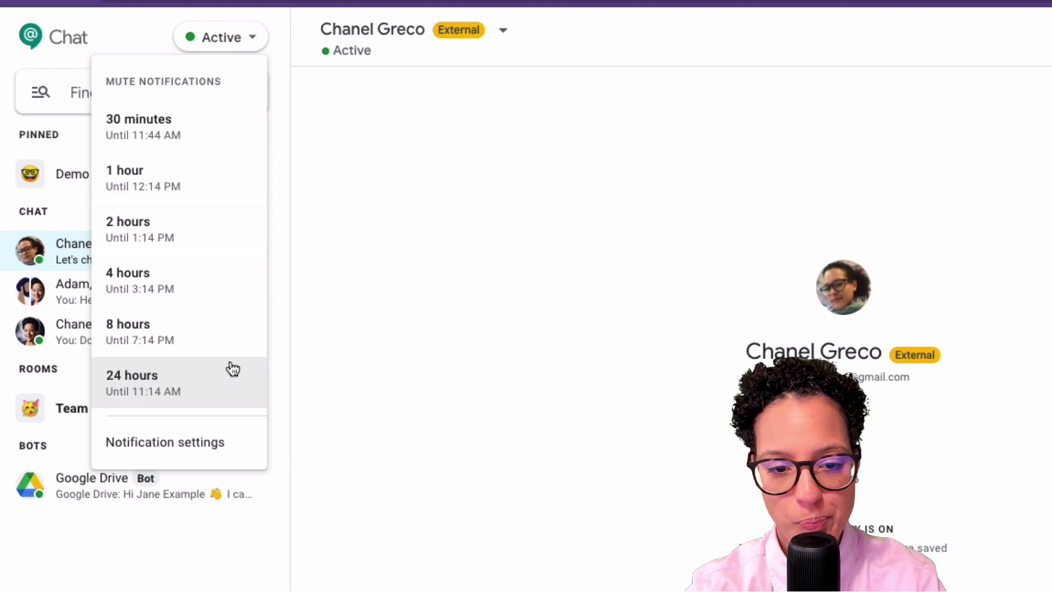
# Mute Google Chat notifications for 30 minutes, until 11:44 AM.
pyautogui.click(172, 436)
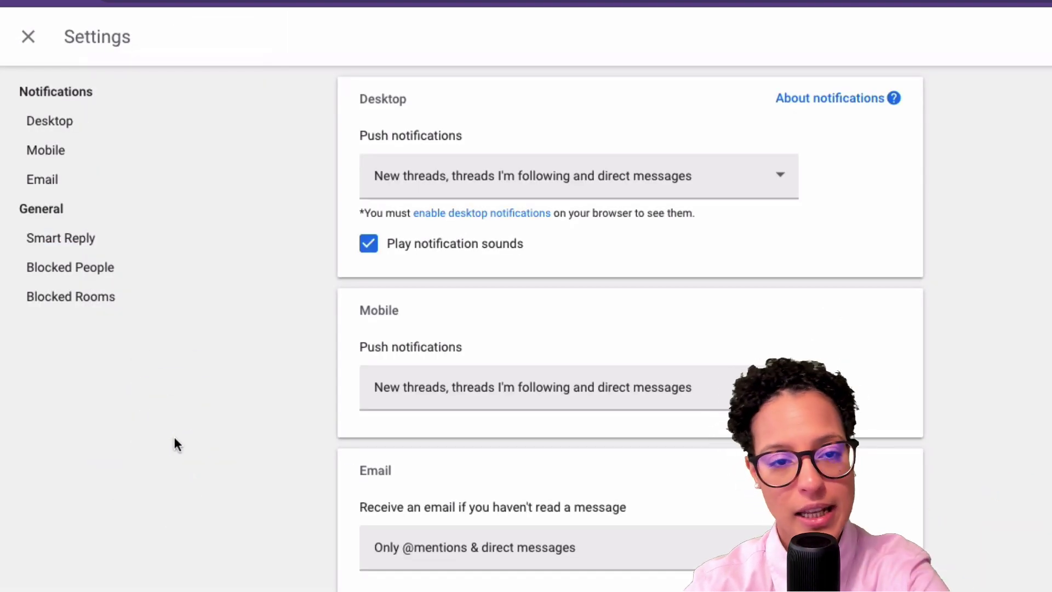
pyautogui.click(28, 37)
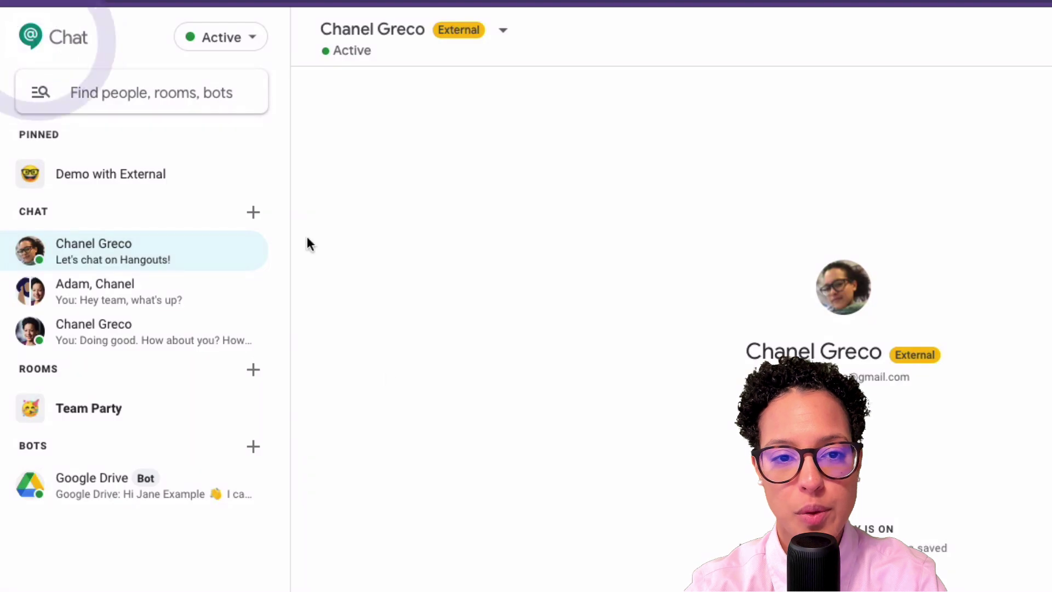
pyautogui.click(252, 38)
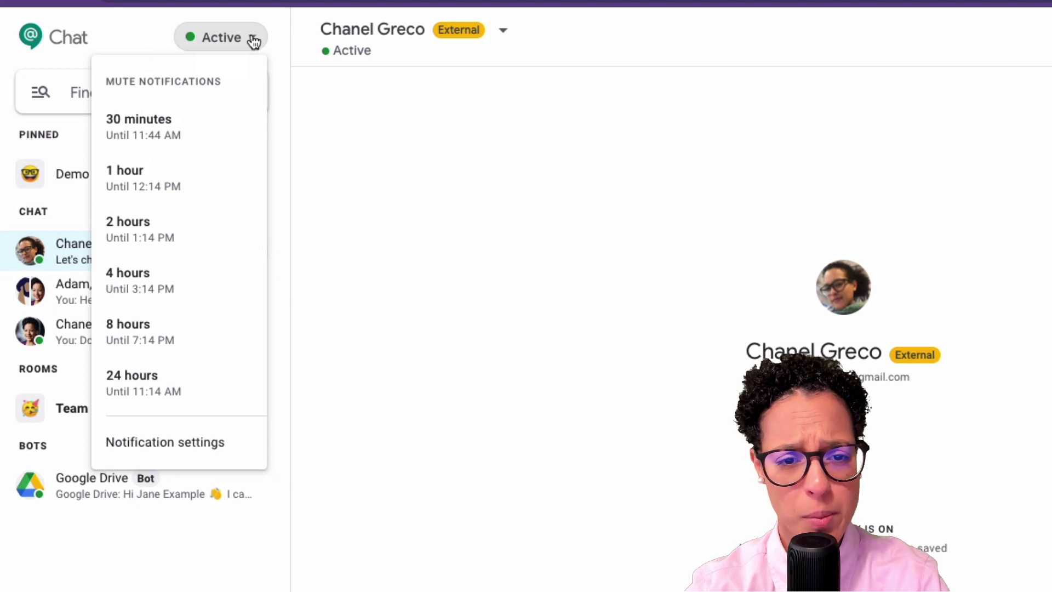
pyautogui.click(225, 130)
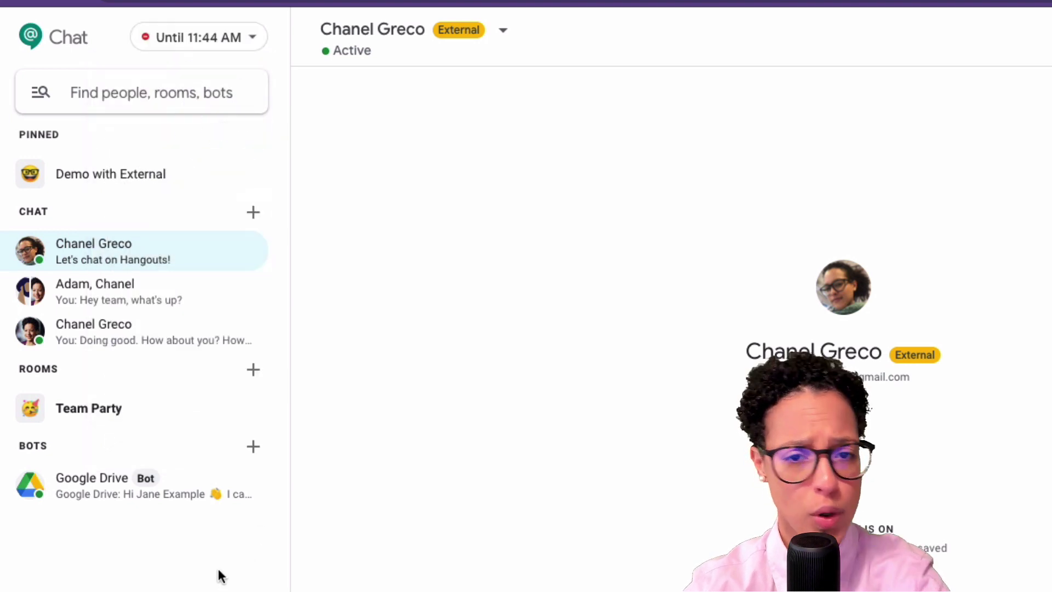